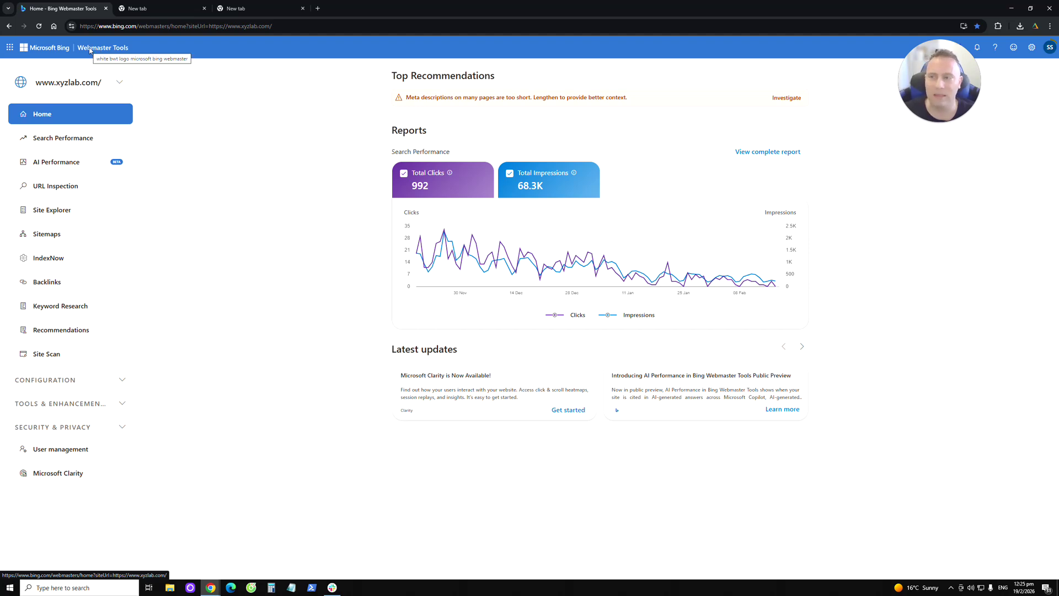
left_click(59, 165)
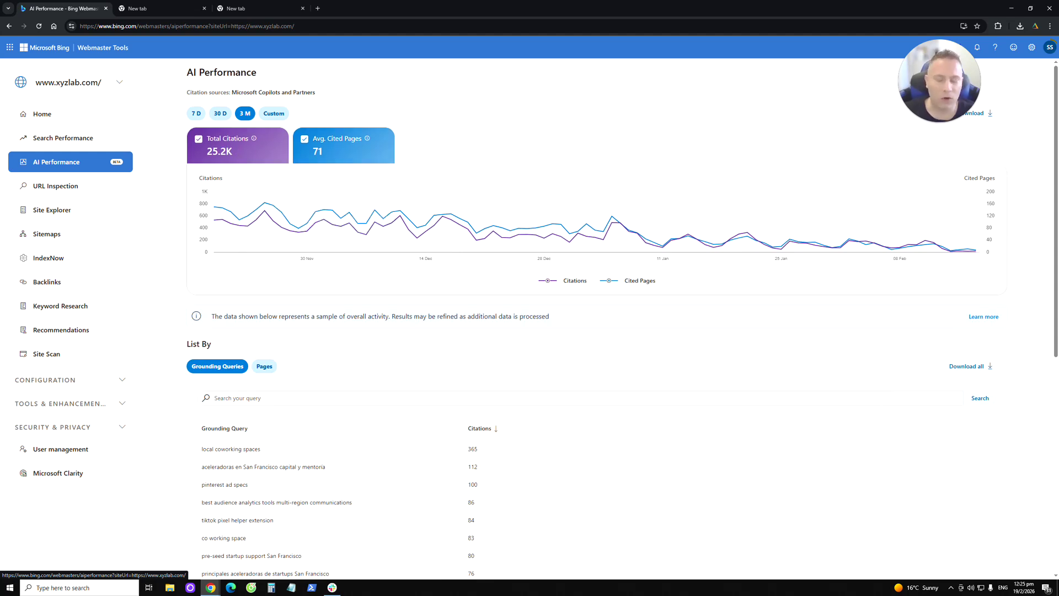
left_click_drag(188, 344, 212, 344)
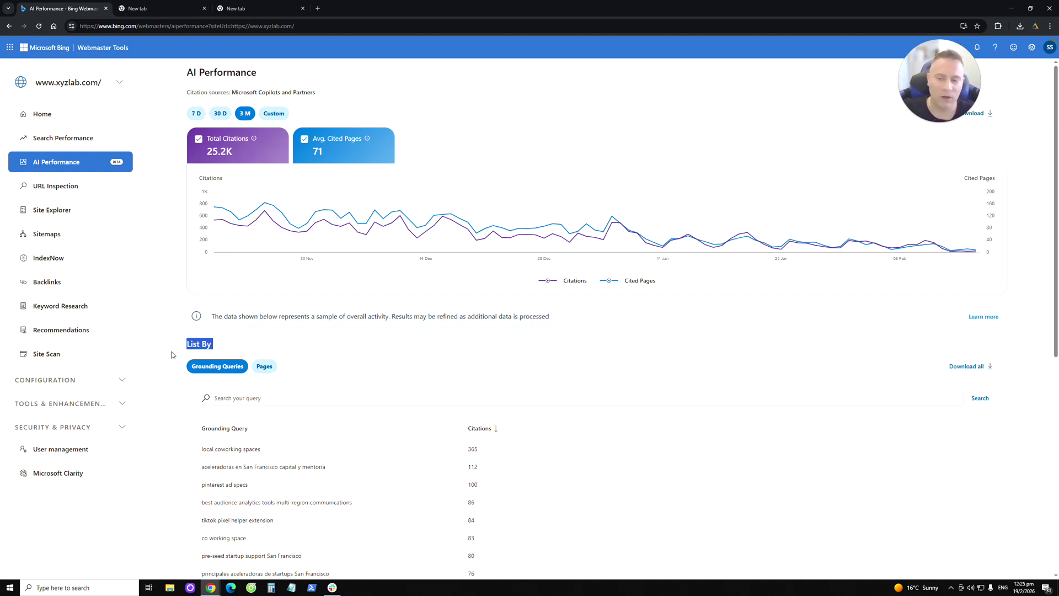
scroll(171, 354, "down", 1)
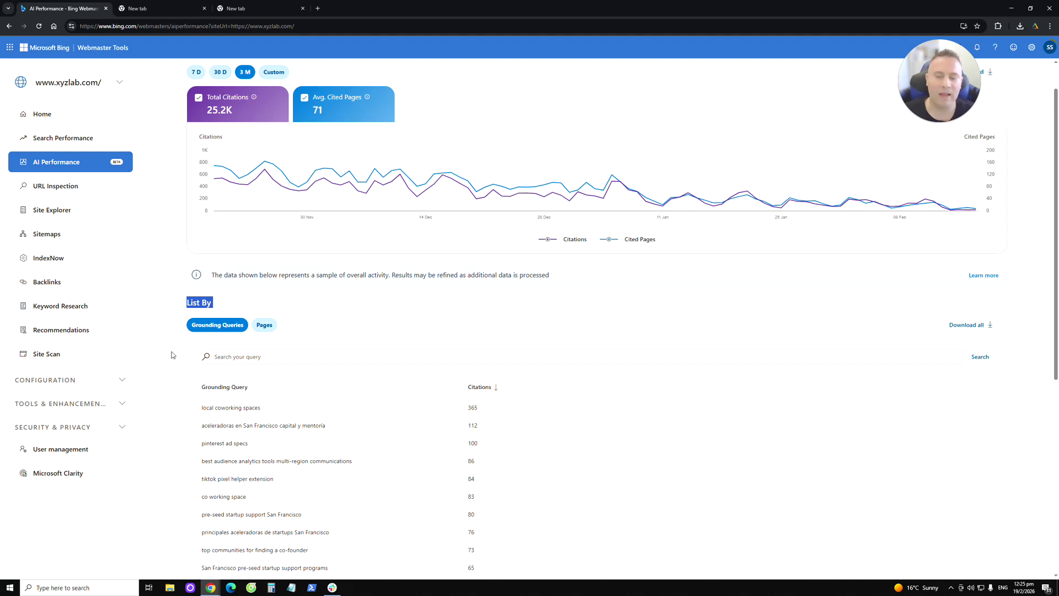
scroll(199, 383, "down", 2)
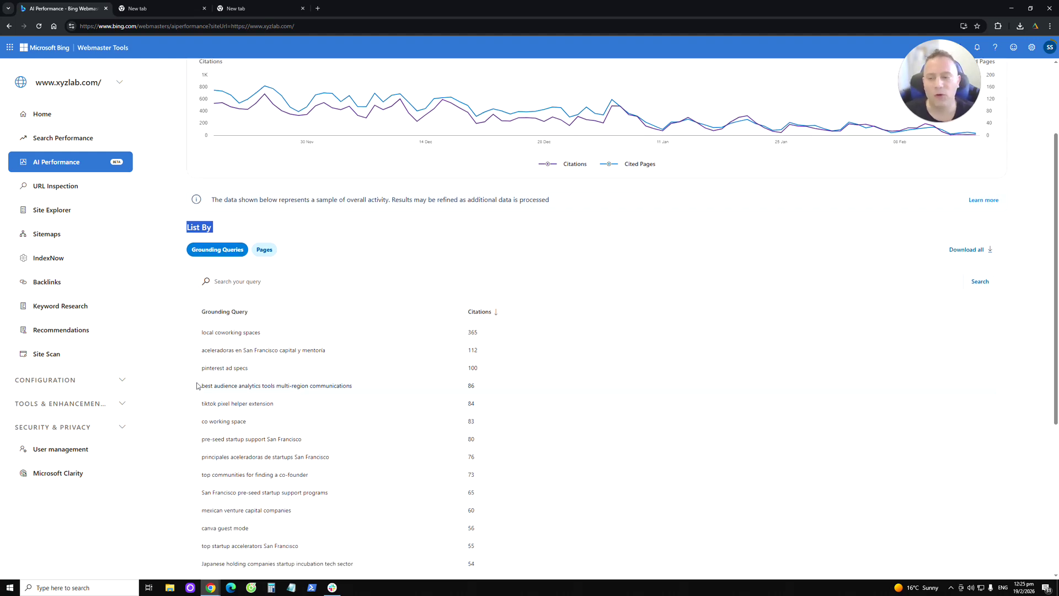
scroll(307, 342, "down", 2)
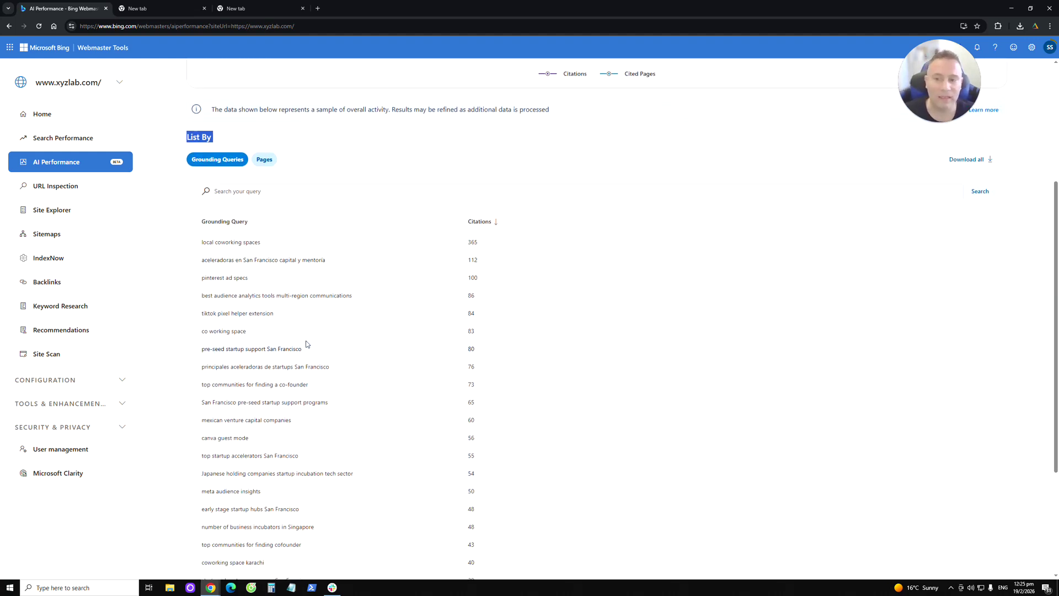
scroll(307, 345, "down", 2)
scroll(309, 351, "down", 2)
scroll(310, 361, "up", 5)
scroll(310, 364, "up", 2)
List the AI Performance data by pages and review the citations of each cited page.
left_click(273, 310)
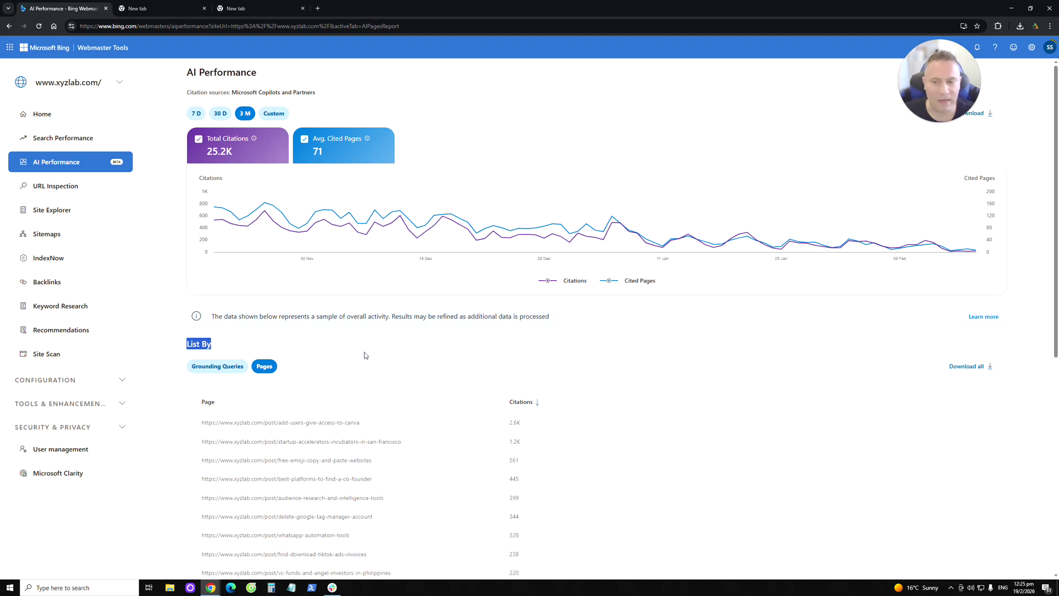
scroll(362, 353, "down", 2)
scroll(364, 356, "down", 5)
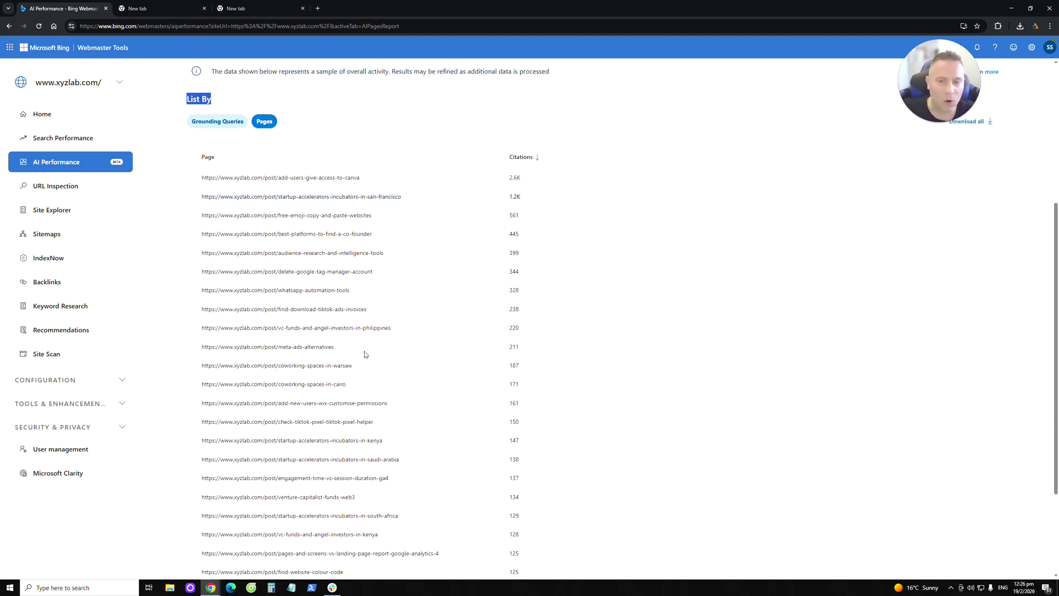
scroll(376, 386, "up", 3)
scroll(375, 386, "up", 2)
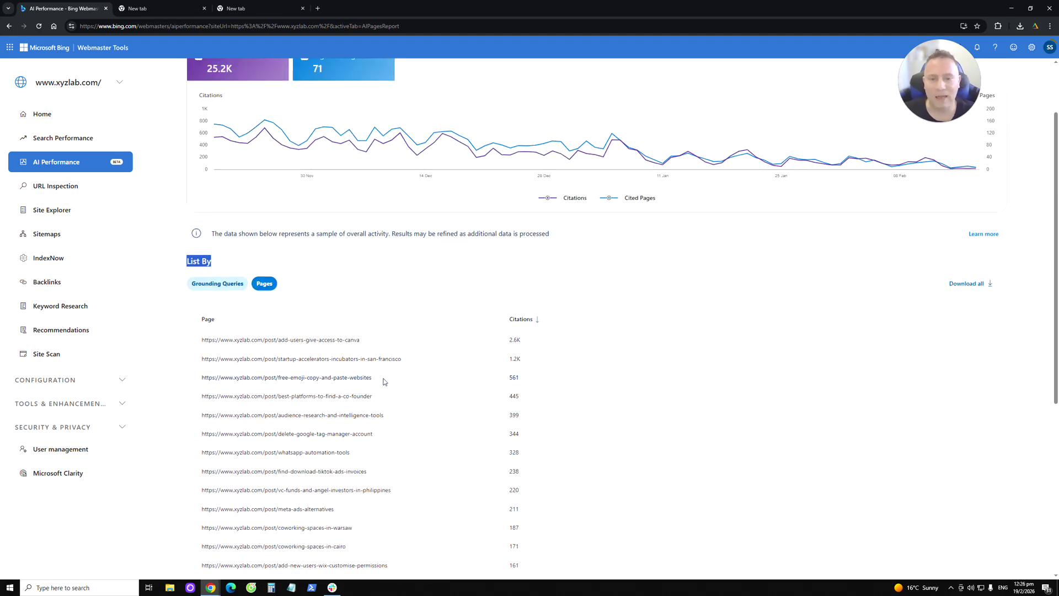
left_click(514, 340)
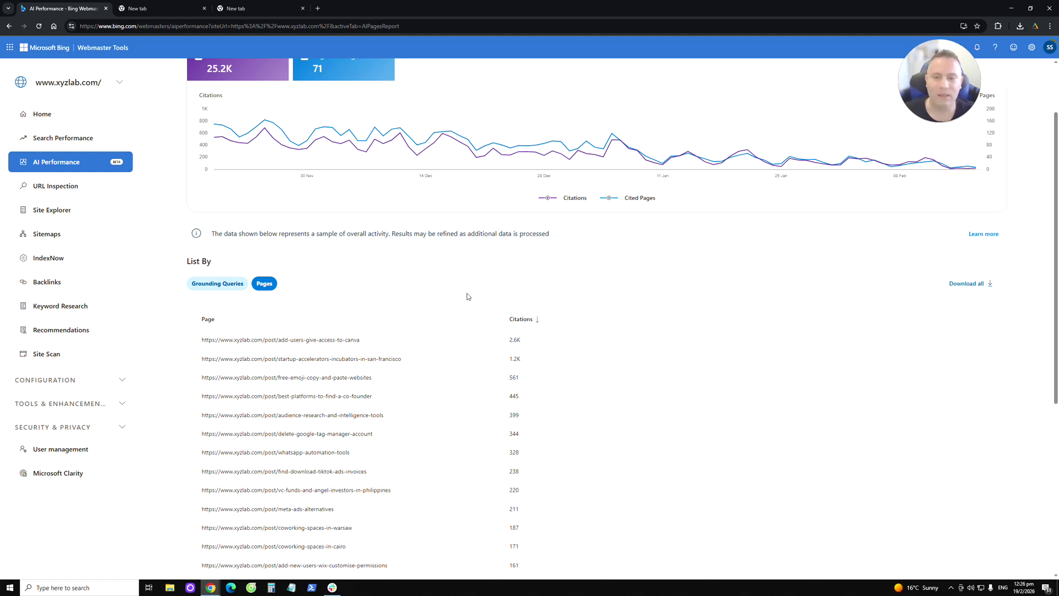
scroll(467, 294, "up", 1)
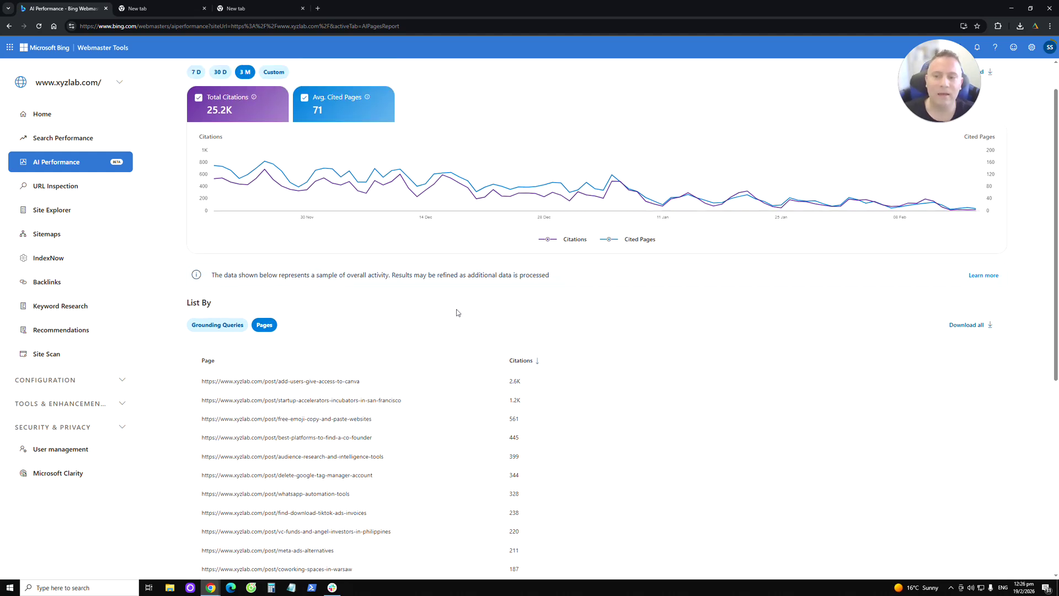
Compare the two AI Performance listings by showing grounding queries and returning to pages.
left_click(234, 325)
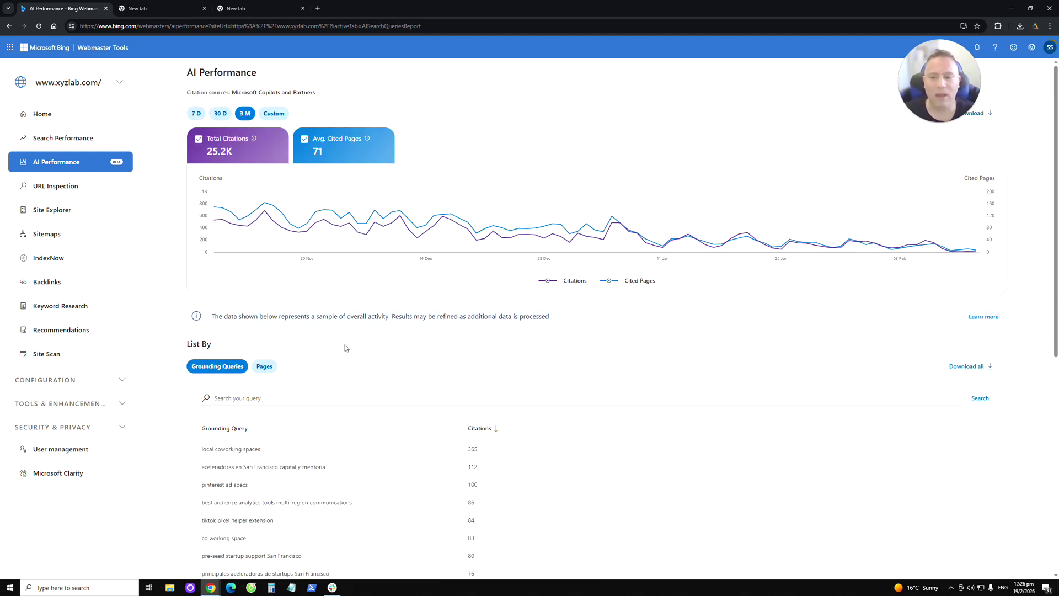
scroll(346, 348, "down", 1)
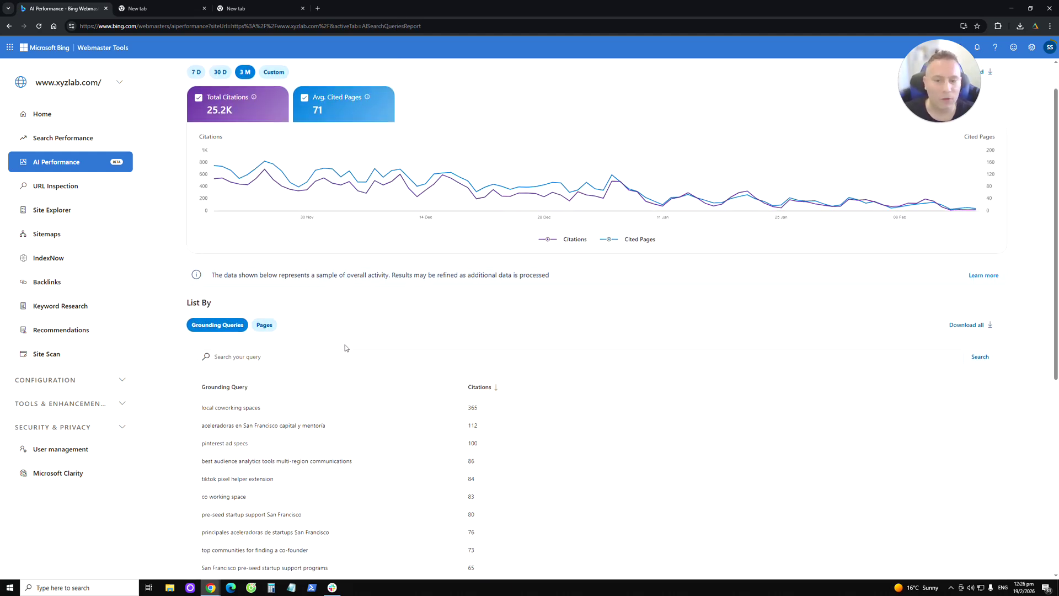
left_click(264, 325)
scroll(365, 358, "down", 1)
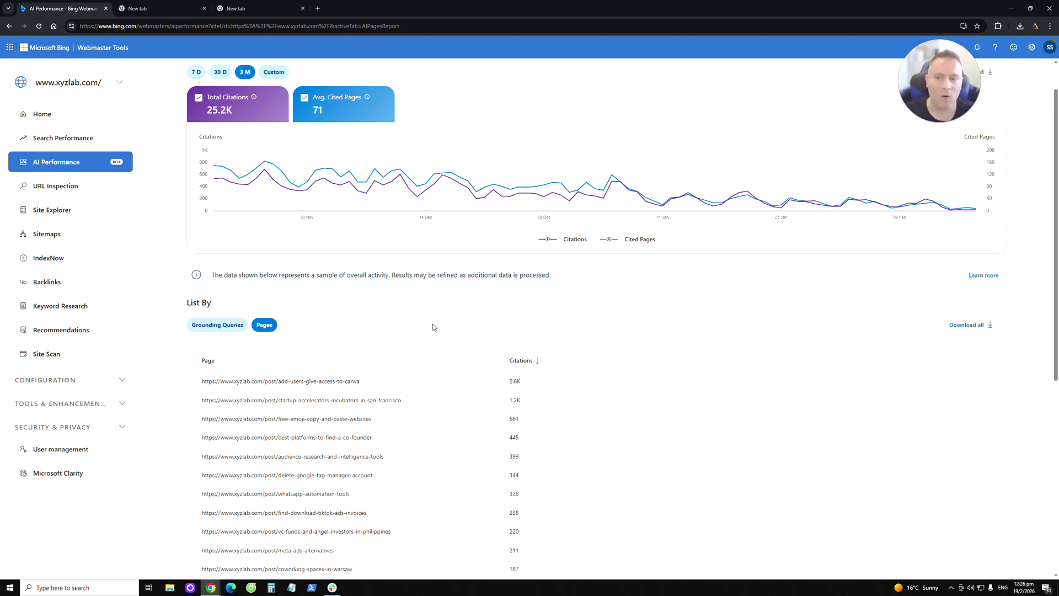
Open Google Analytics in a blank browser tab and bring up the Traffic acquisition report for xyzlab.com.
left_click(161, 6)
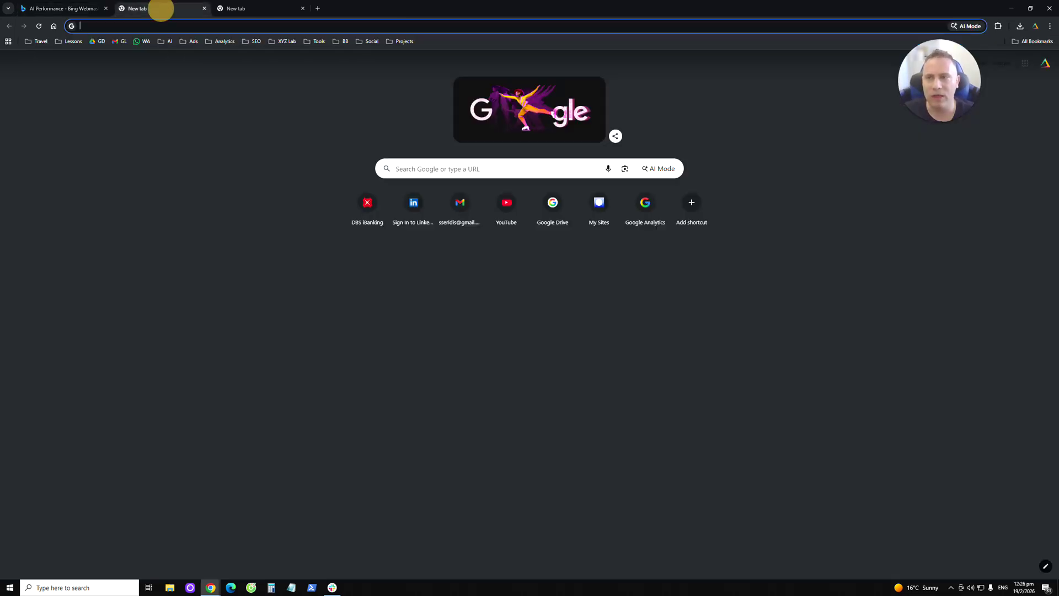
left_click(221, 40)
mouse_move(241, 59)
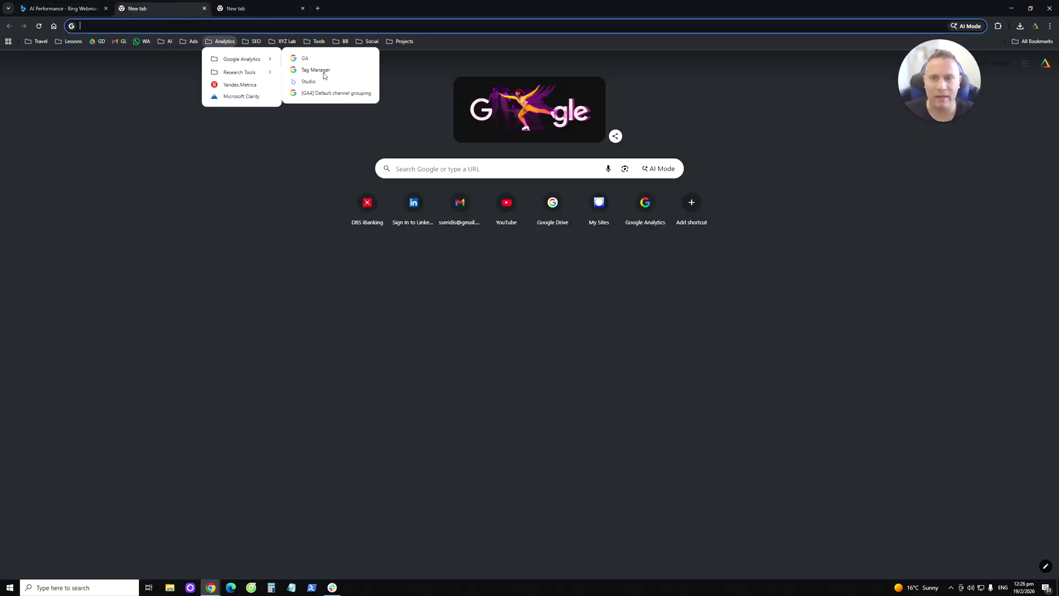
left_click(322, 60)
left_click(44, 2)
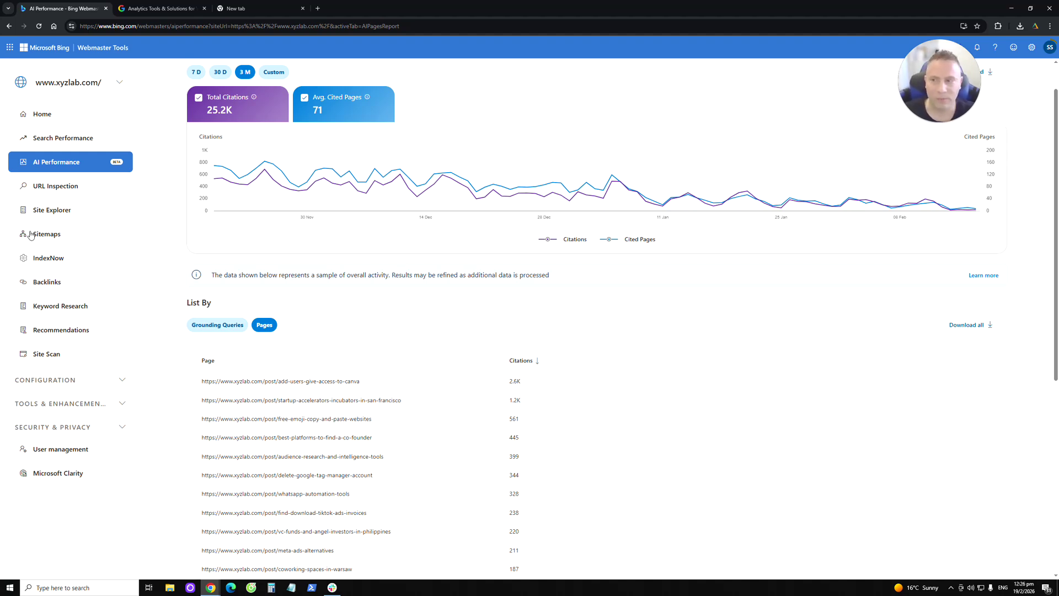
key("ctrl+Tab")
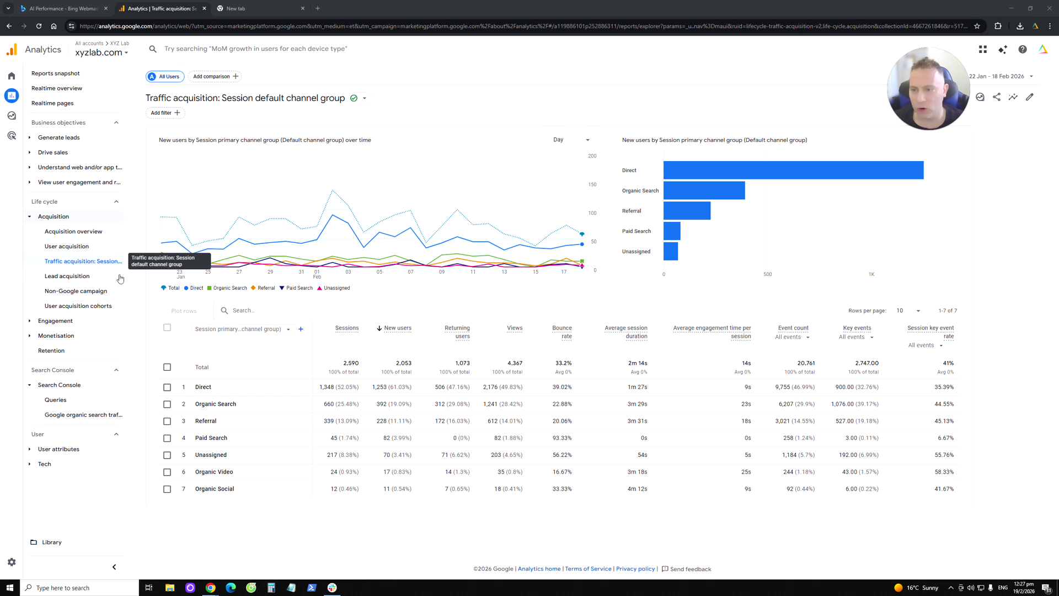
Set the traffic acquisition table's primary dimension to Session source/medium and deselect all plotted rows.
left_click(239, 329)
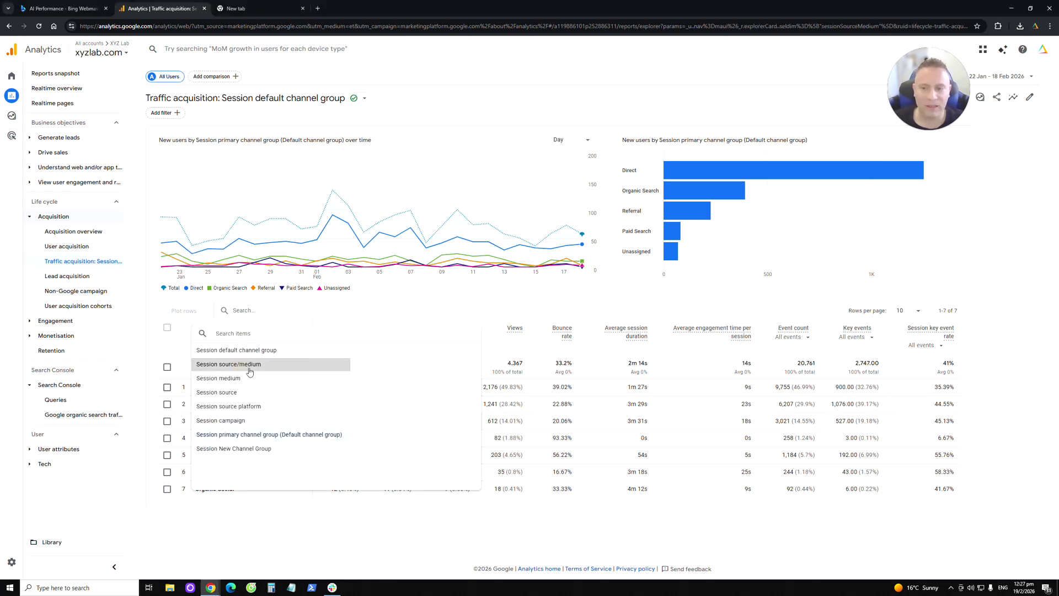
left_click(242, 367)
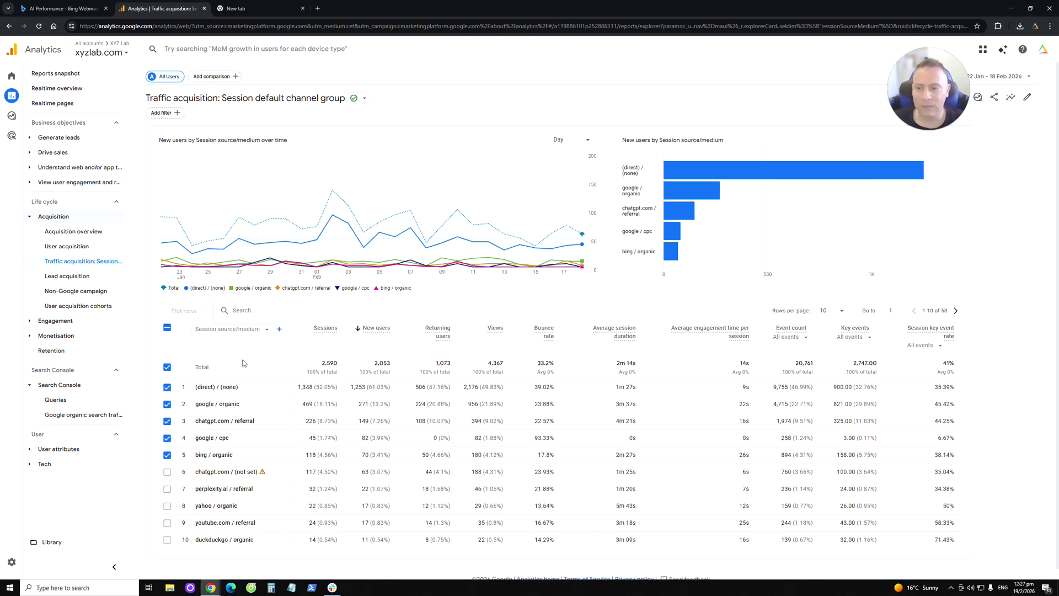
left_click(167, 327)
Filter the source/medium table by "chatgpt" and deselect all of its plotted rows.
left_click(336, 307)
type("chat")
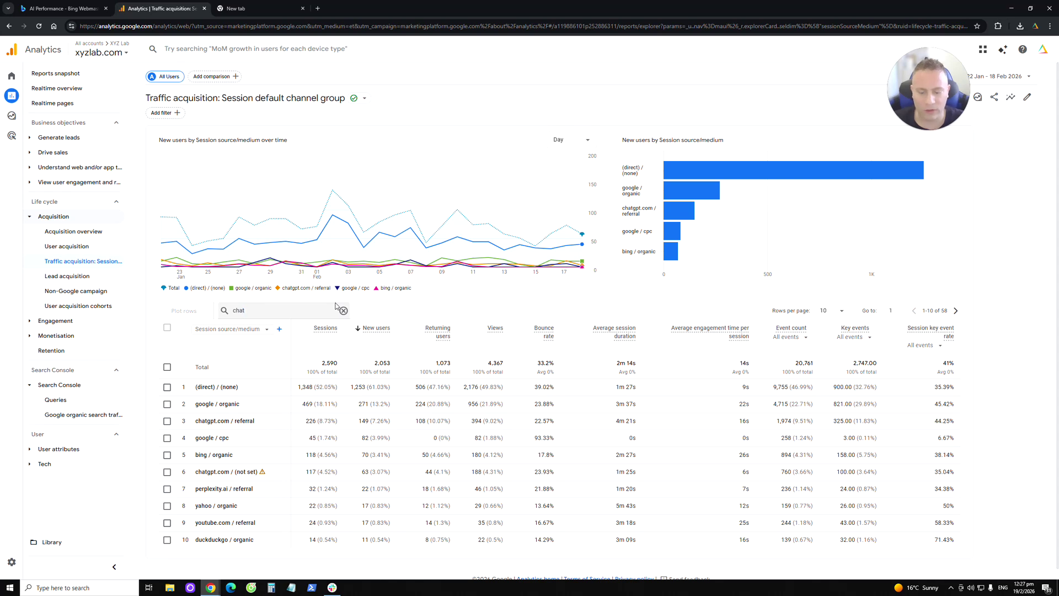
type("gpt")
key("Return")
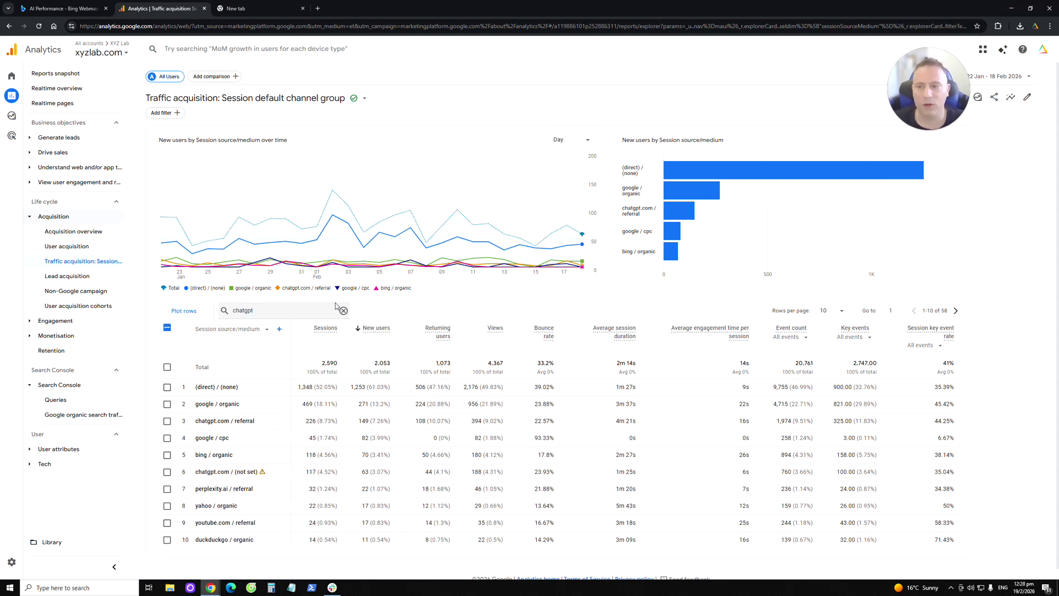
left_click(168, 328)
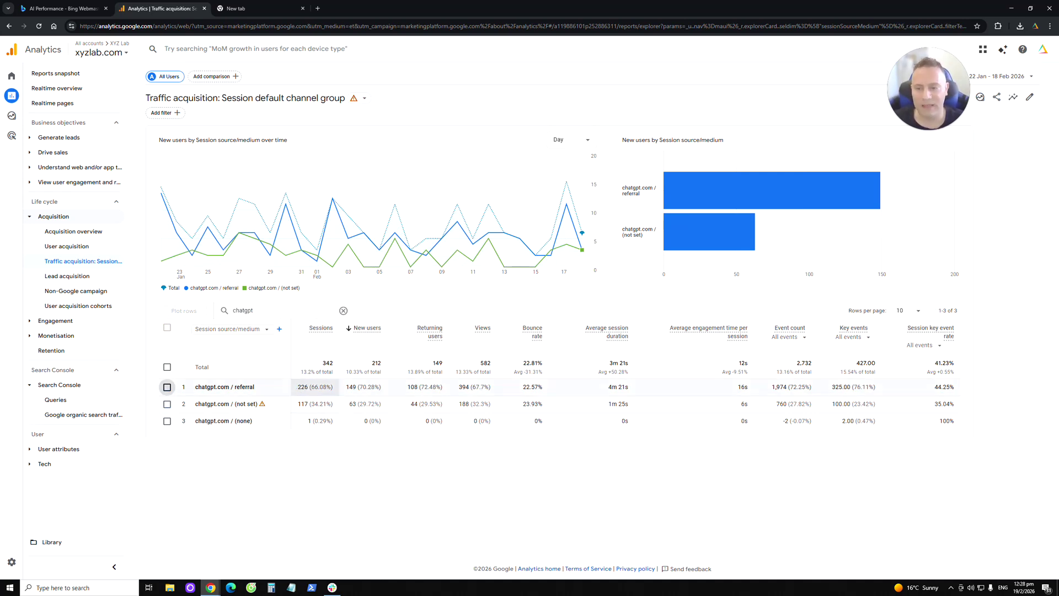
Return to Bing Webmaster Tools and examine the AI Performance citations by grounding query and by page.
left_click(87, 6)
scroll(504, 427, "down", 8)
scroll(508, 431, "up", 9)
left_click(217, 357)
scroll(318, 361, "down", 1)
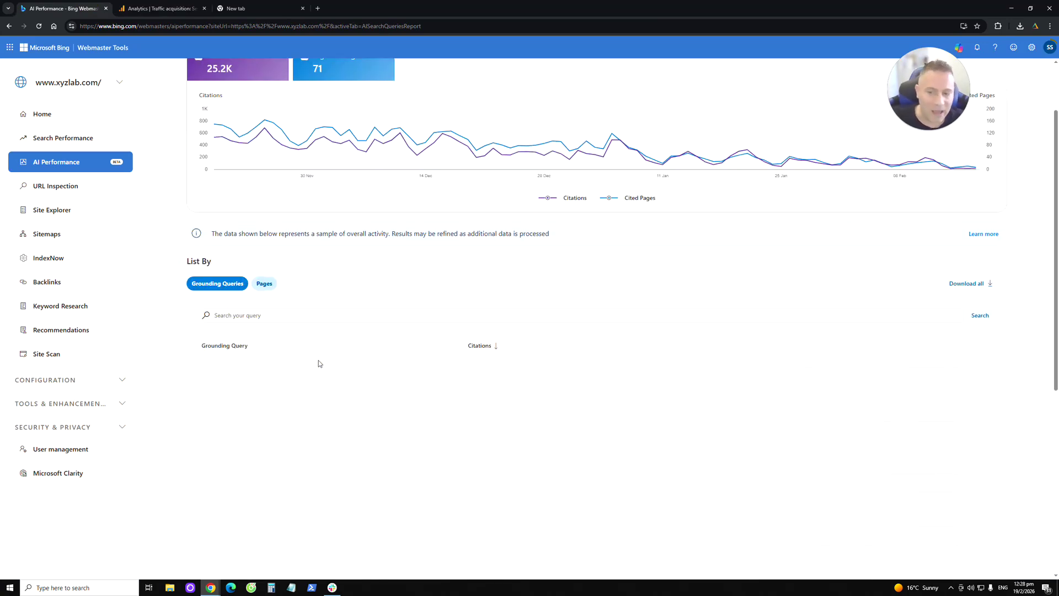
scroll(319, 361, "down", 2)
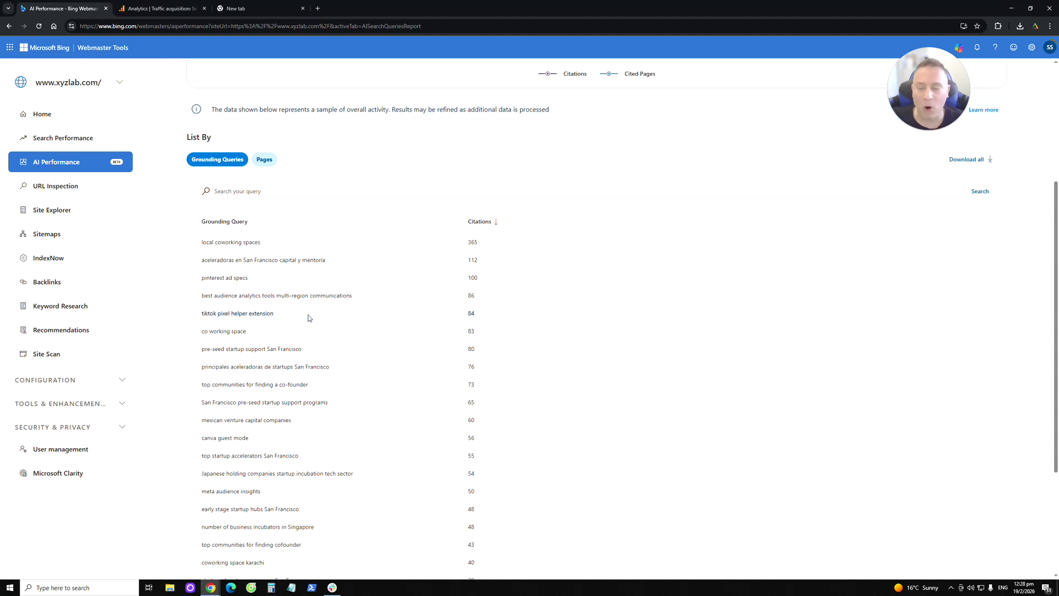
scroll(307, 323, "up", 1)
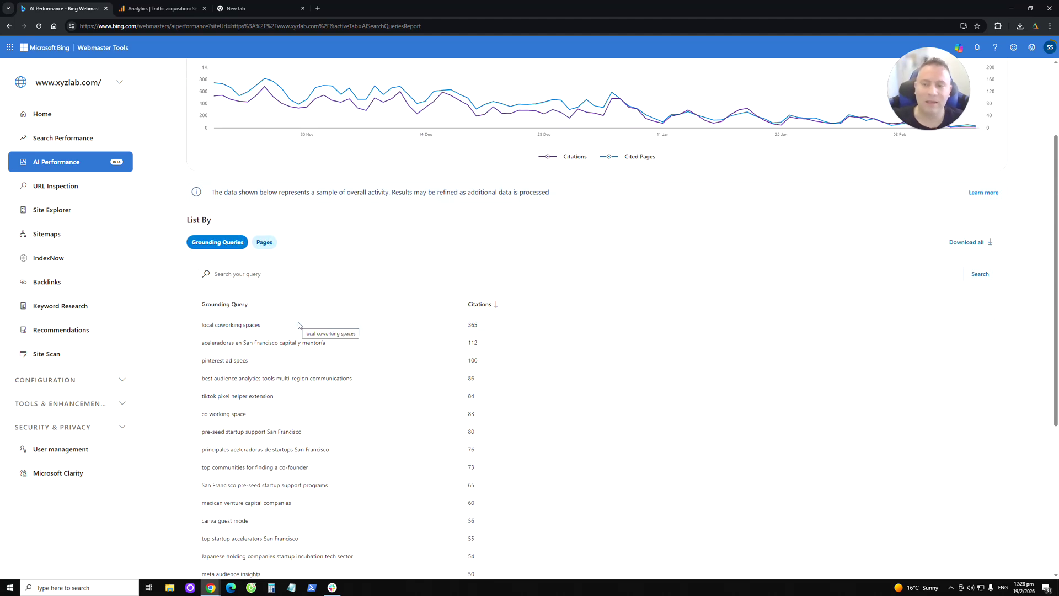
left_click(265, 243)
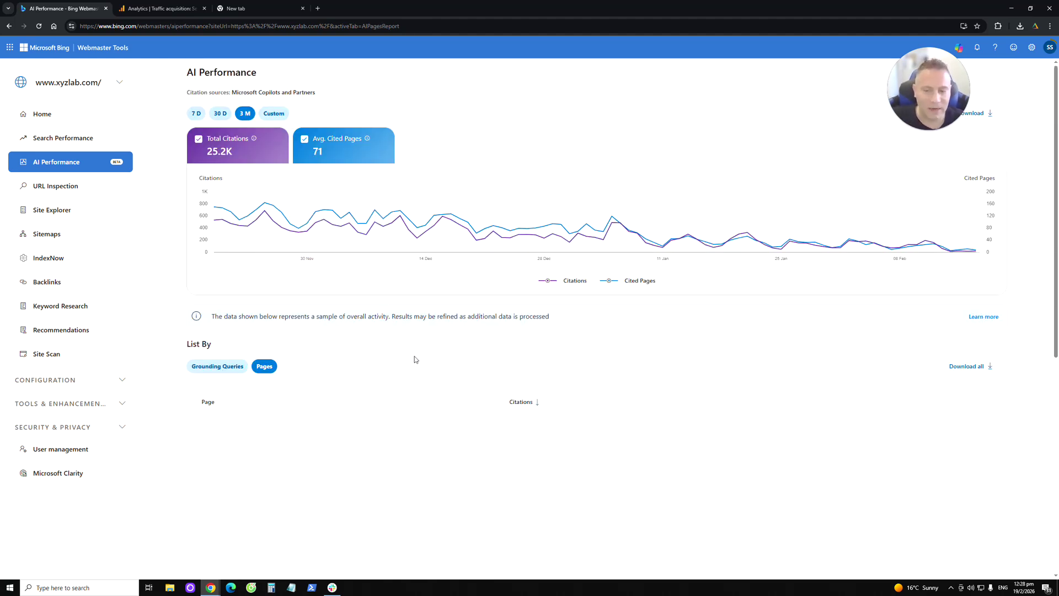
scroll(415, 360, "down", 1)
Switch back to Google Analytics and check the total sessions coming from ChatGPT.
key("ctrl+Tab")
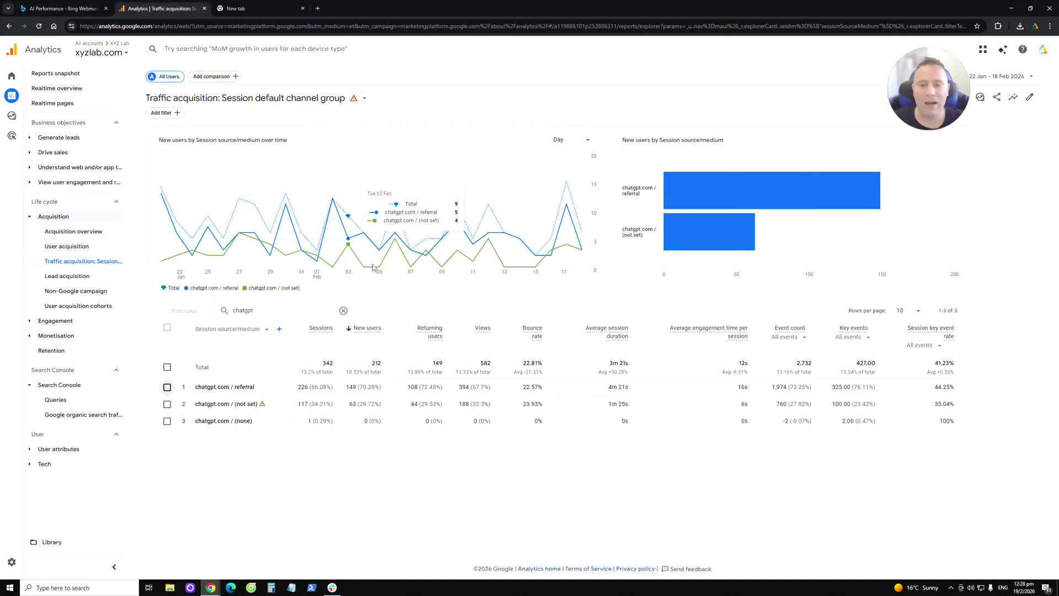
left_click_drag(323, 365, 329, 363)
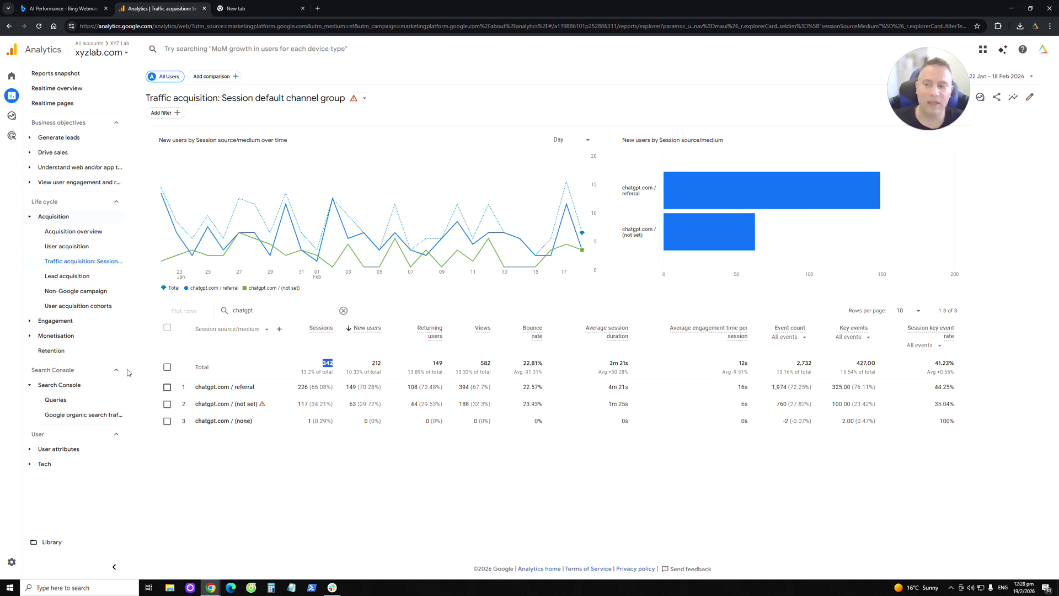
left_click_drag(25, 320, 0, 417)
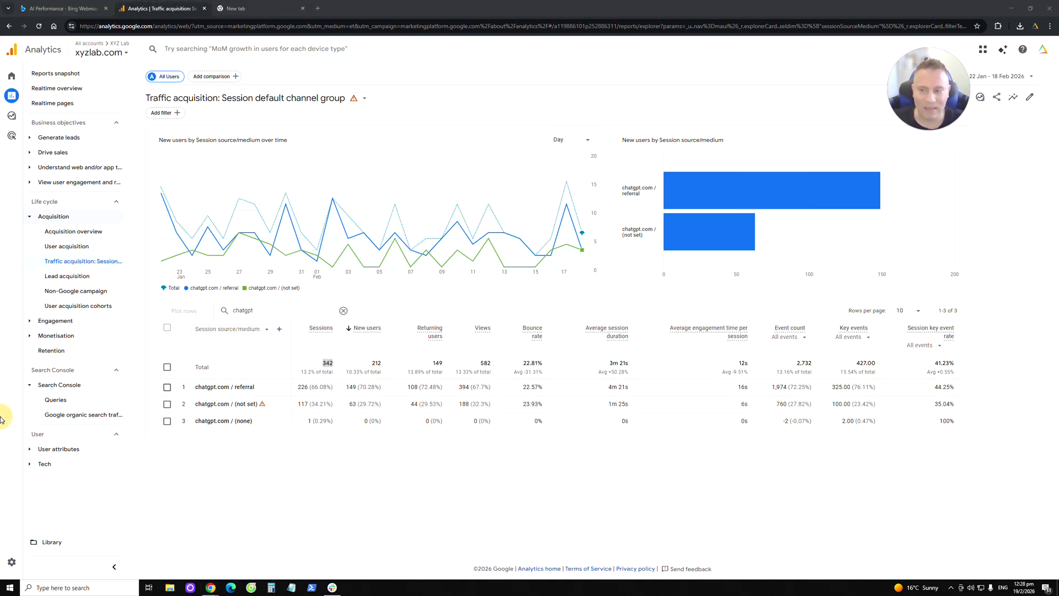
Open the Landing page report in the Engagement section and deselect all plotted rows.
left_click(31, 321)
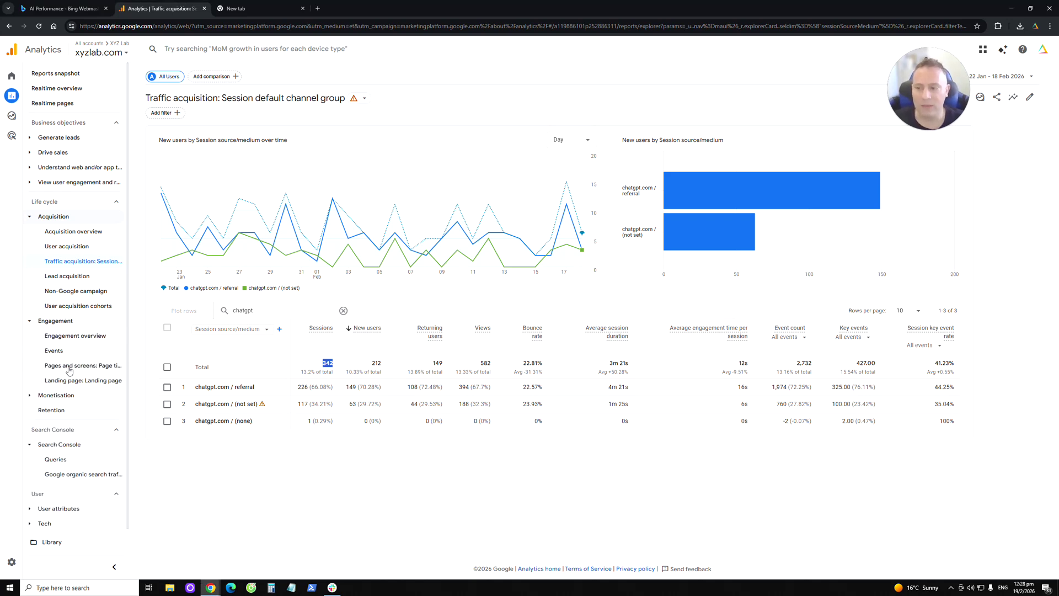
left_click(83, 381)
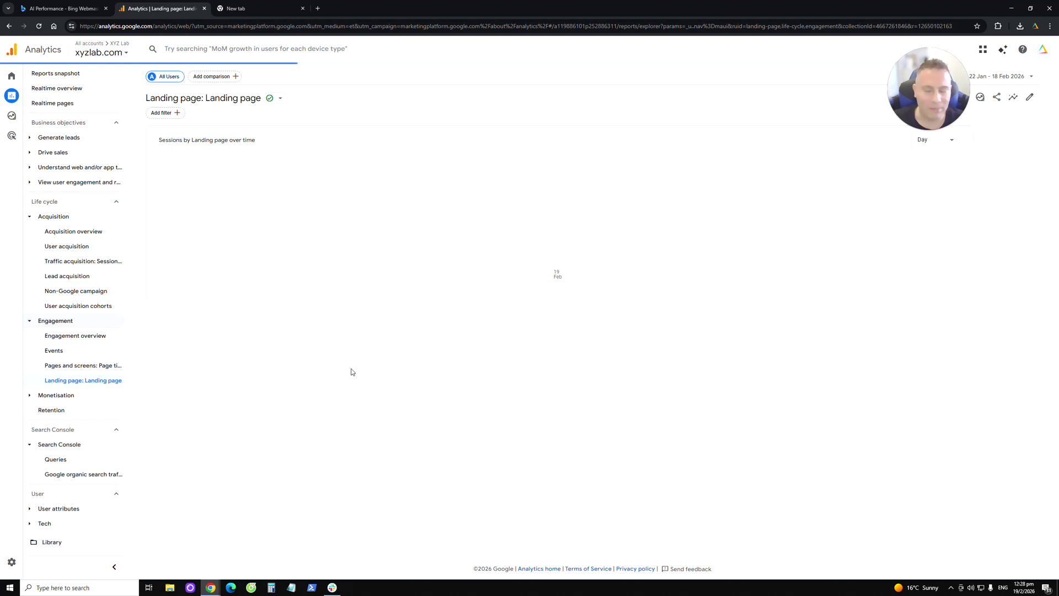
left_click(166, 327)
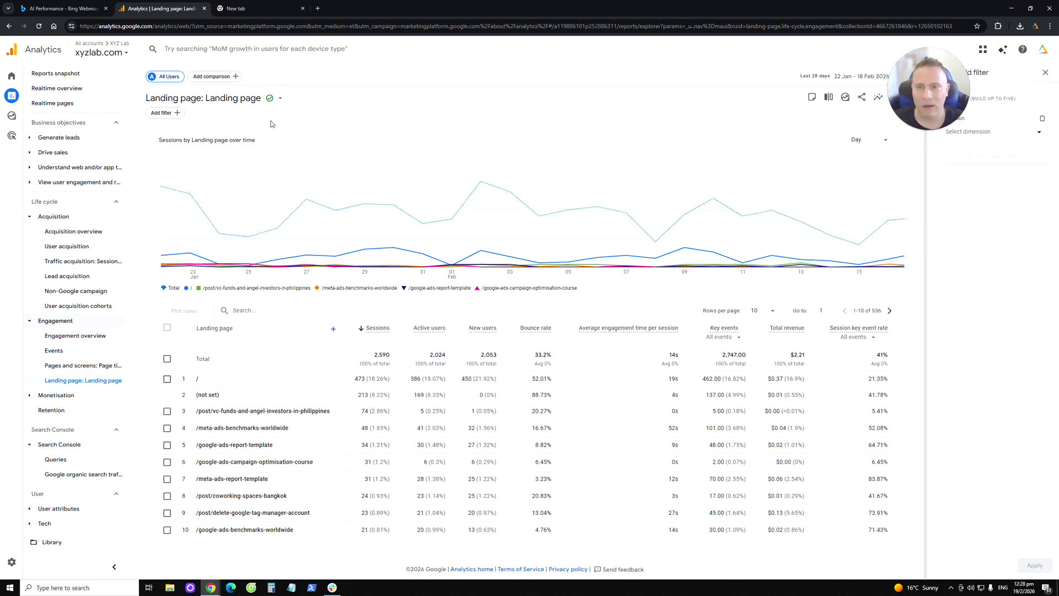
Set the landing page report filter's dimension to Session source/medium with the match type "exactly matches".
left_click(970, 124)
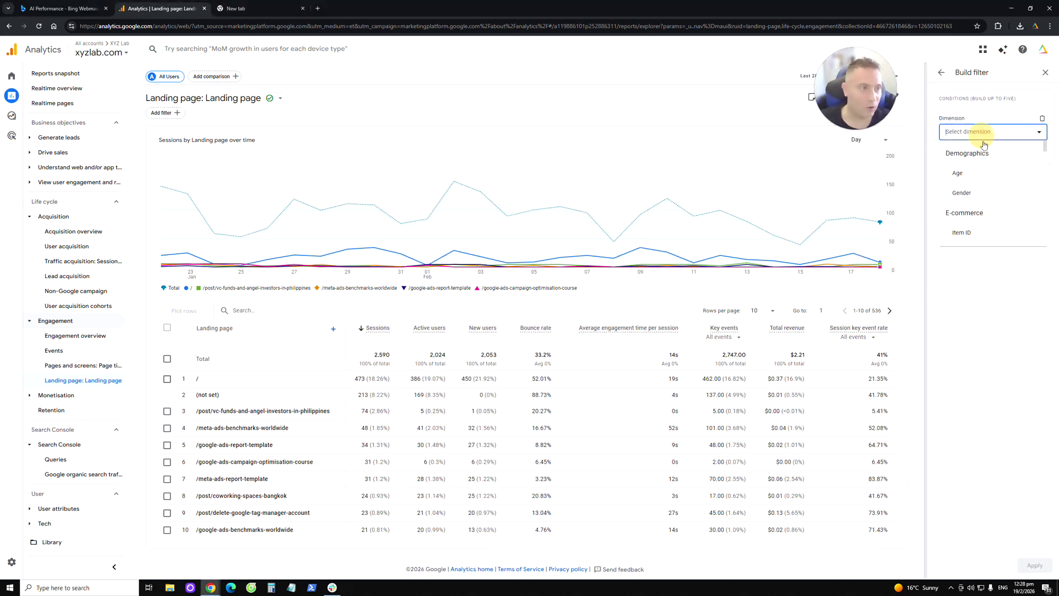
type("session s")
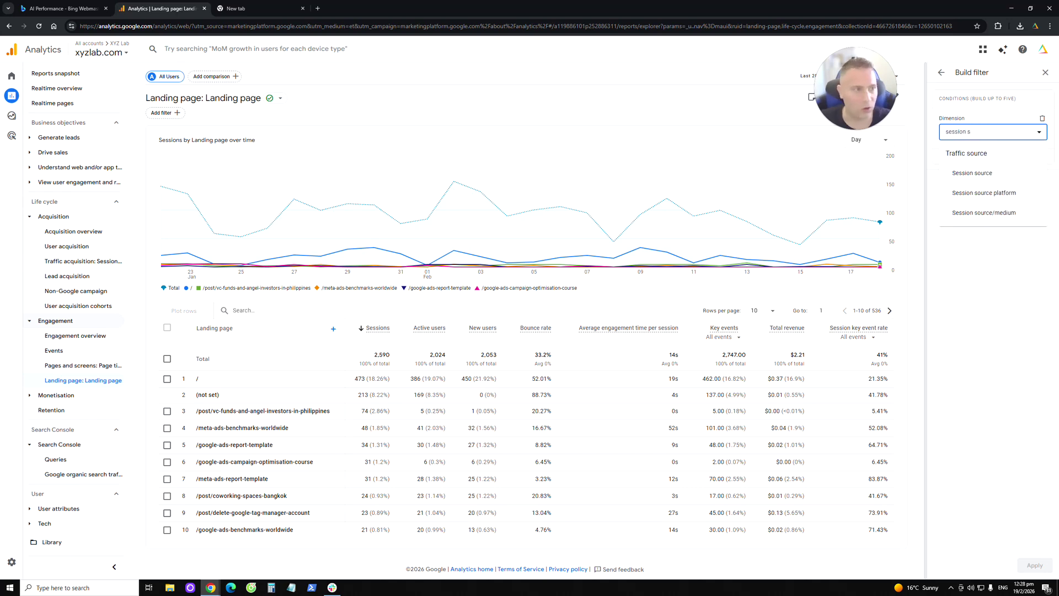
left_click(980, 213)
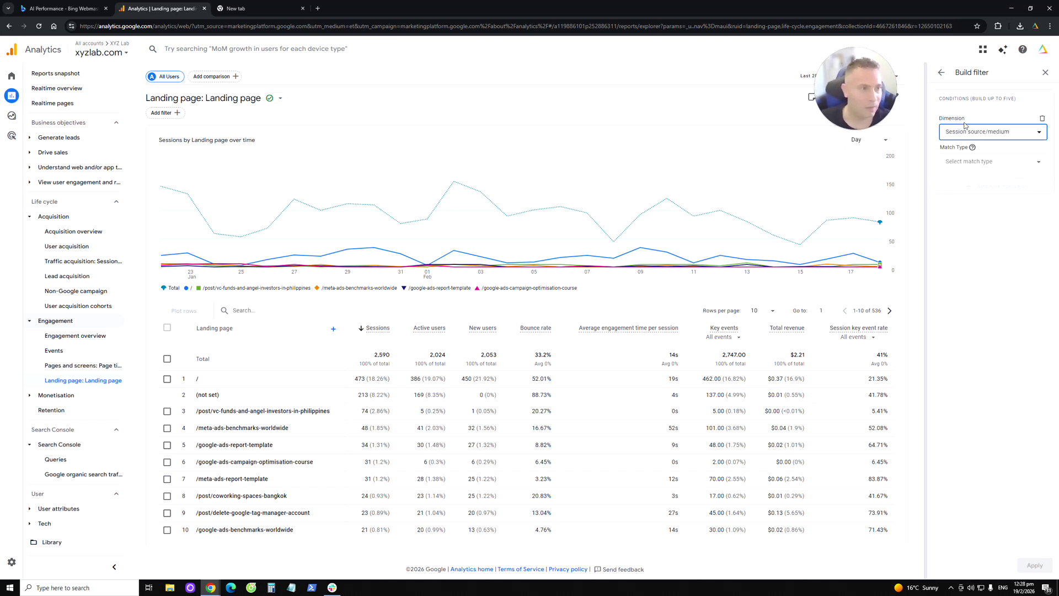
left_click(974, 162)
left_click(974, 184)
Apply the filter with all four "chat" values, the three chatgpt.com ones and chat.mistral.ai / referral, and deselect all plotted rows.
left_click(975, 190)
type("chat")
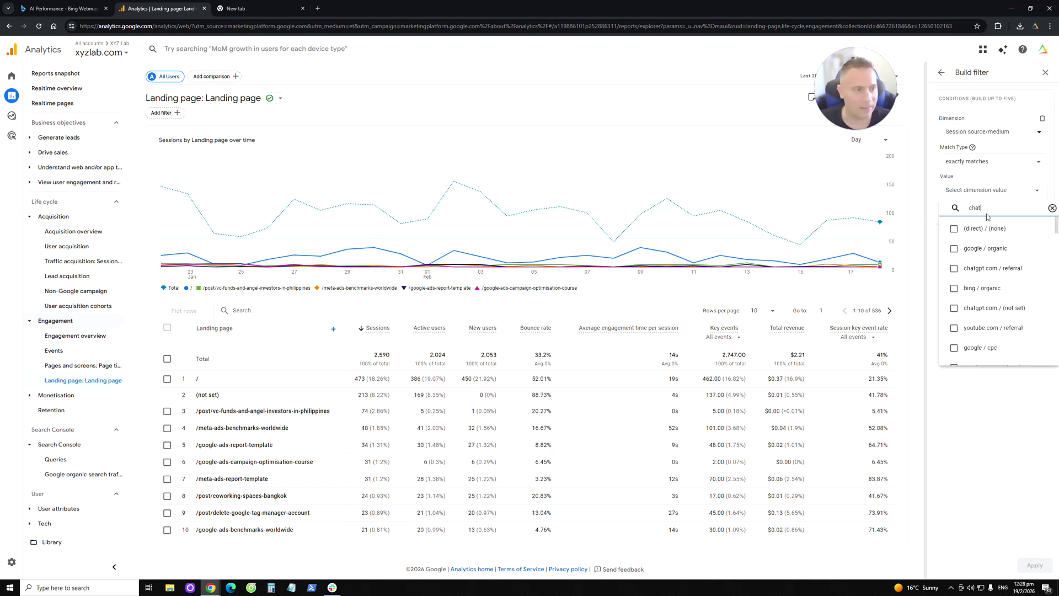
left_click(954, 228)
left_click(956, 249)
left_click(954, 269)
left_click(955, 288)
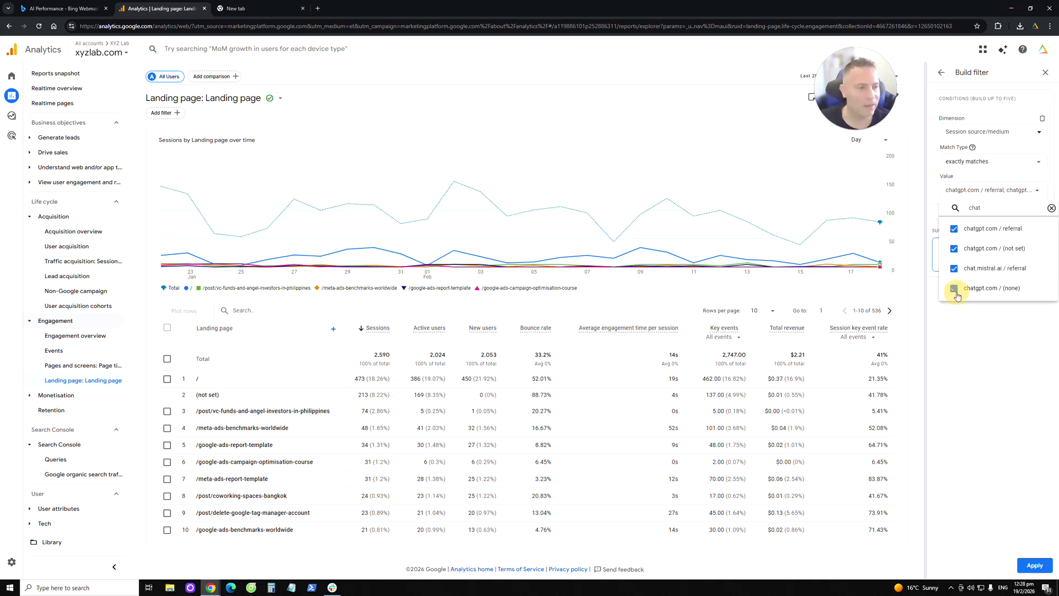
left_click(1035, 563)
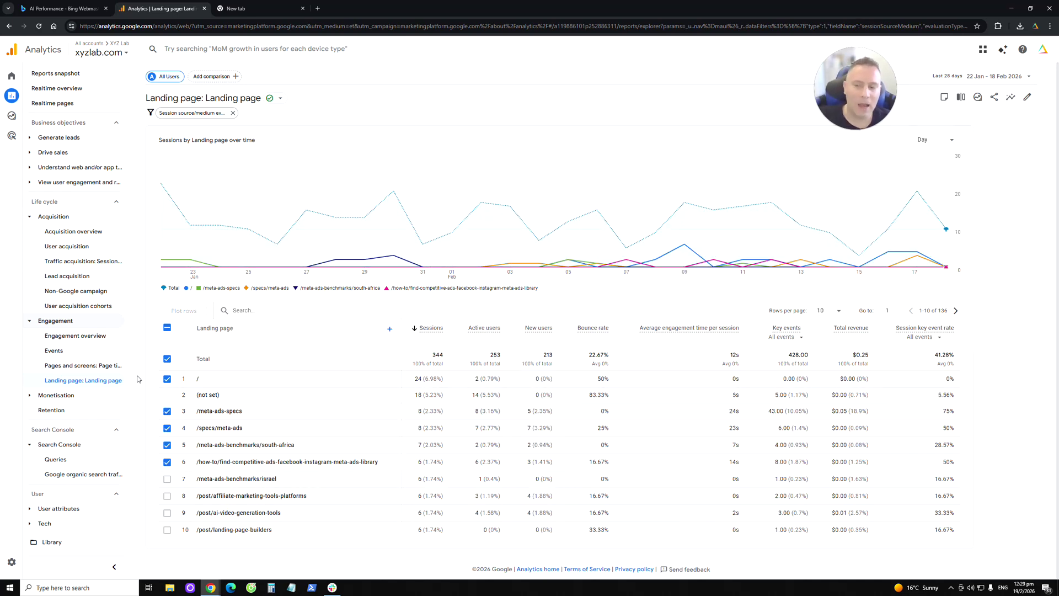
left_click(167, 327)
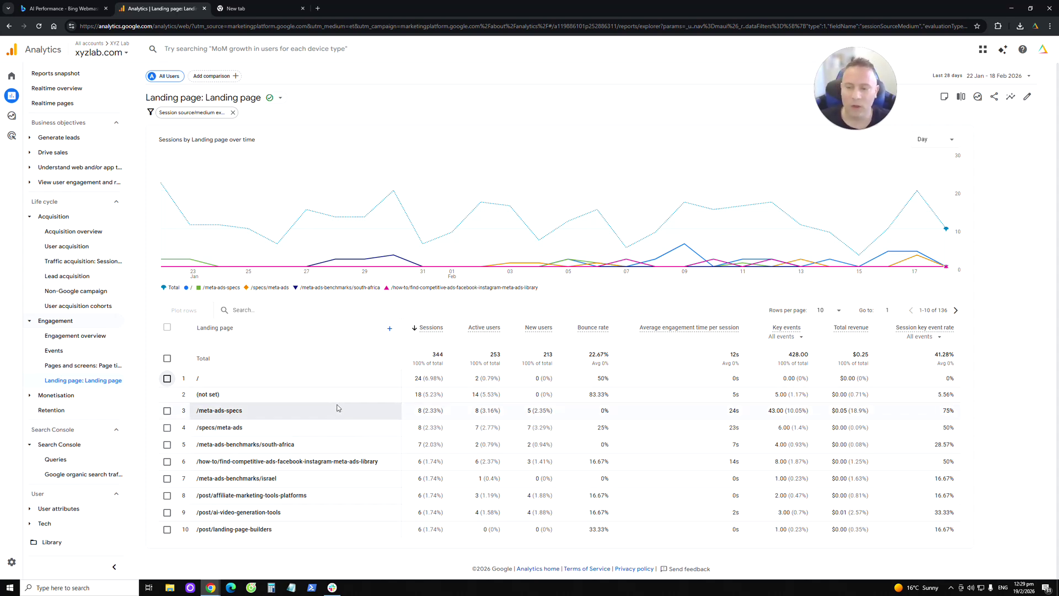
Switch to Bing Webmaster Tools, review citations by grounding query and by page, and highlight the add-users-give-access-to-canva page URL.
left_click(63, 8)
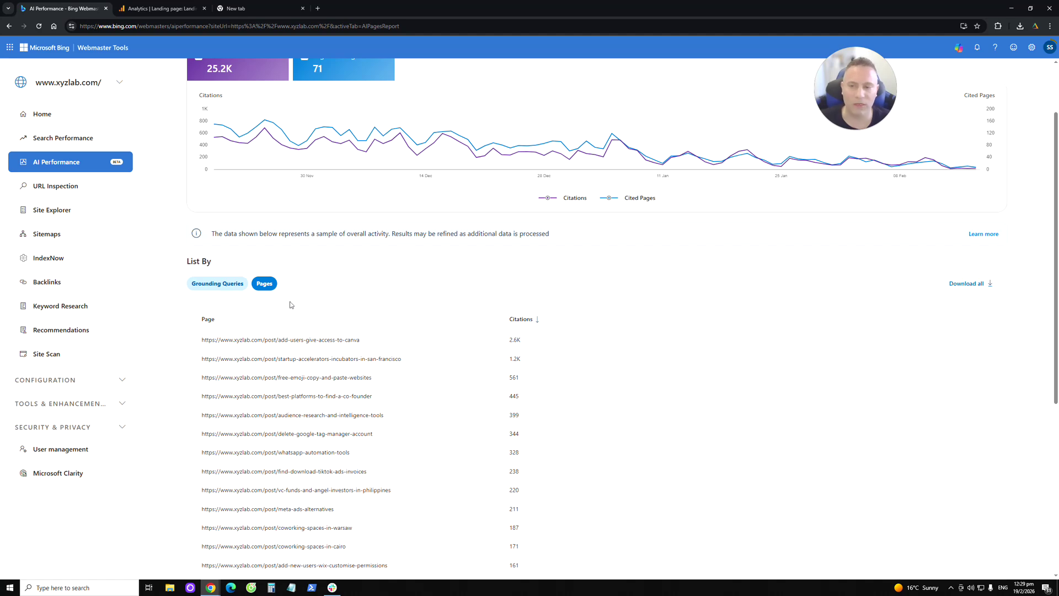
left_click(221, 283)
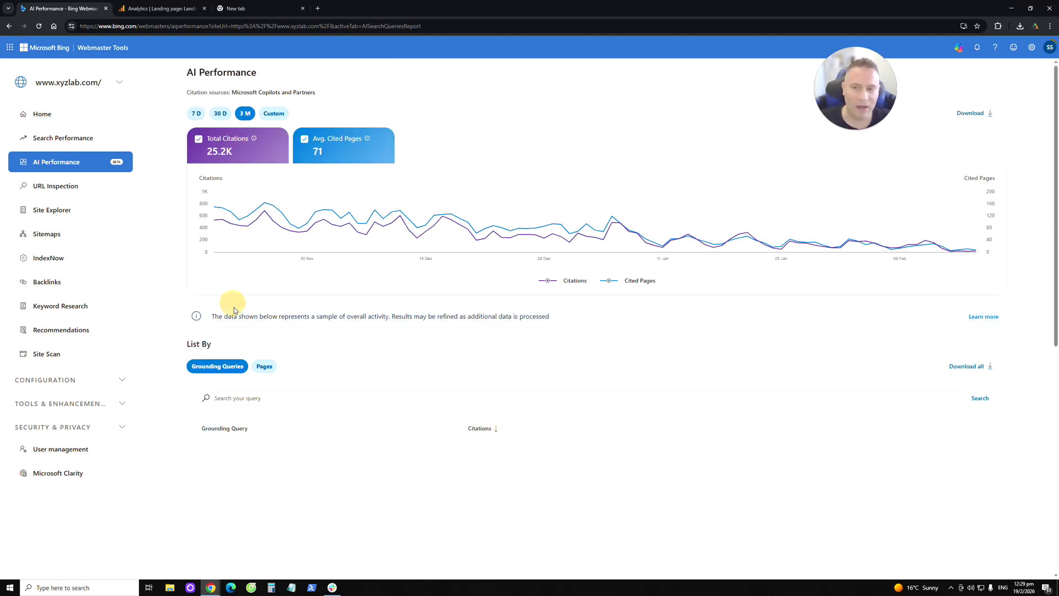
scroll(256, 335, "down", 2)
left_click(273, 282)
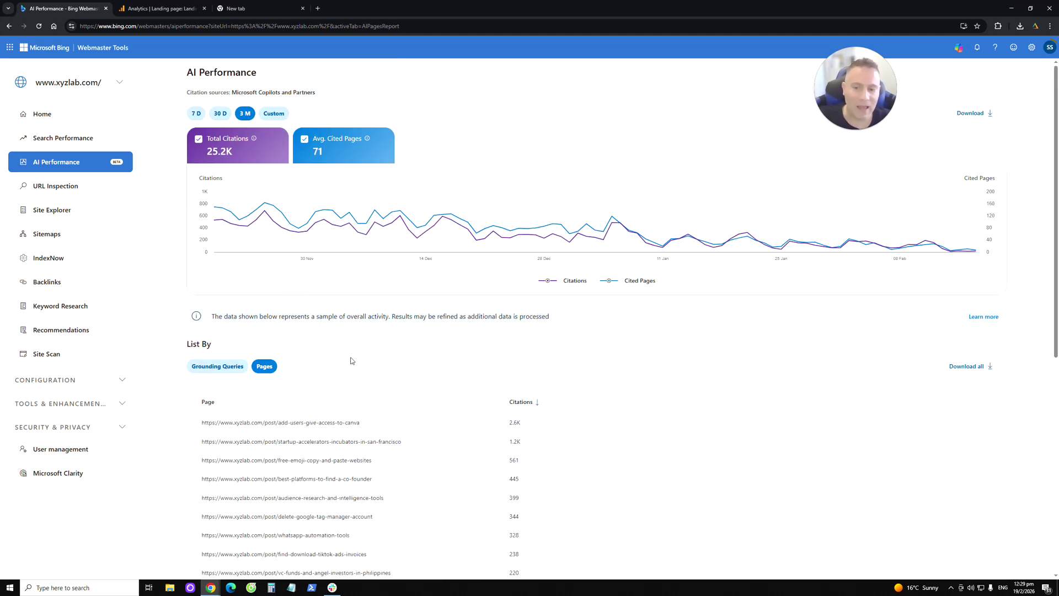
scroll(353, 356, "down", 2)
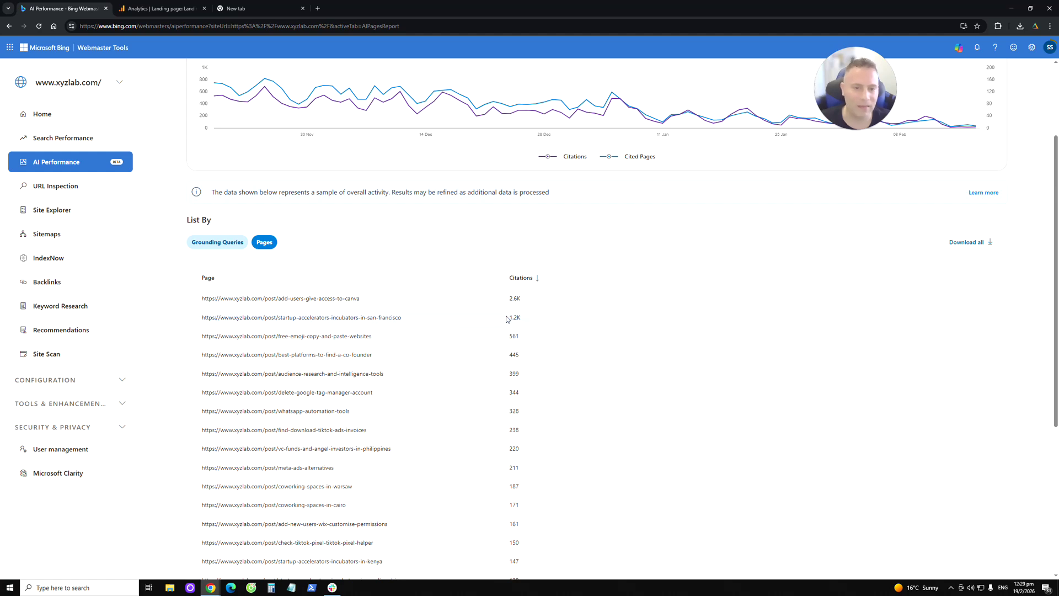
left_click_drag(198, 298, 367, 299)
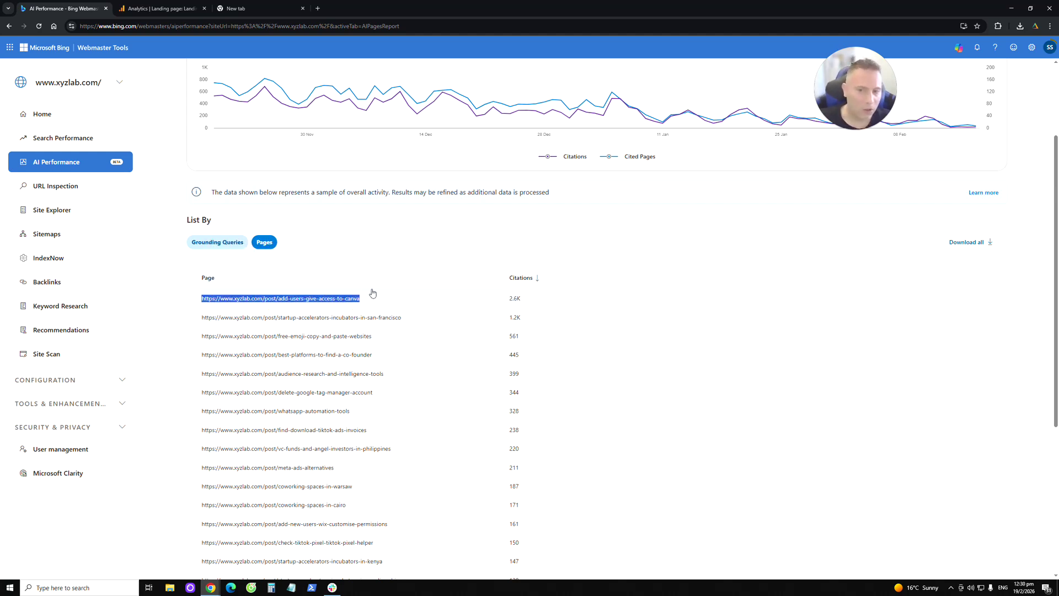
Compare the add-users-give-access-to-canva page's citations in Bing Webmaster Tools with the ChatGPT landing page sessions in Google Analytics.
left_click(190, 9)
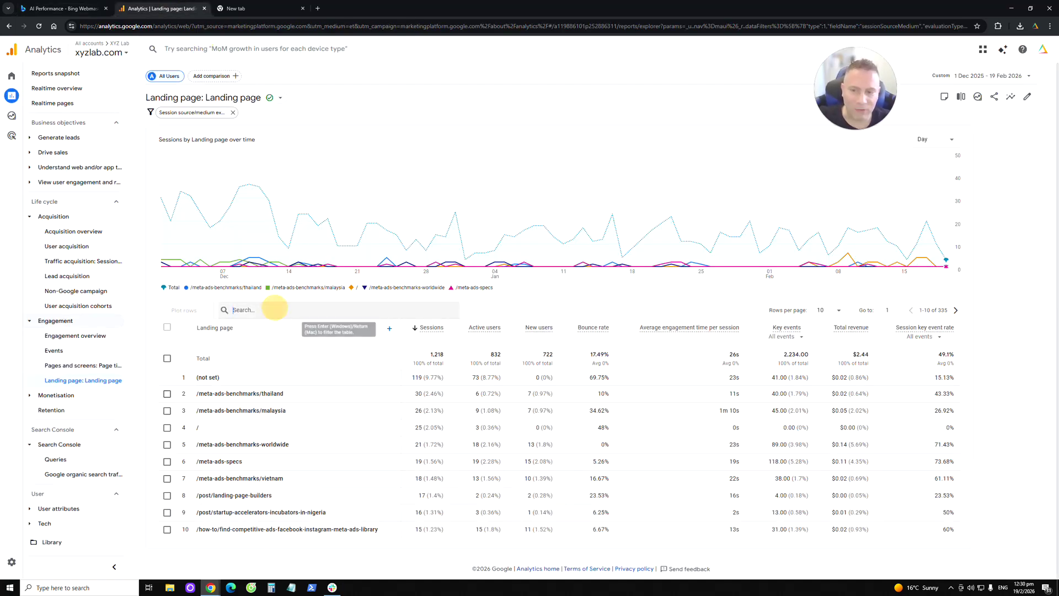
key("ctrl+shift+Tab")
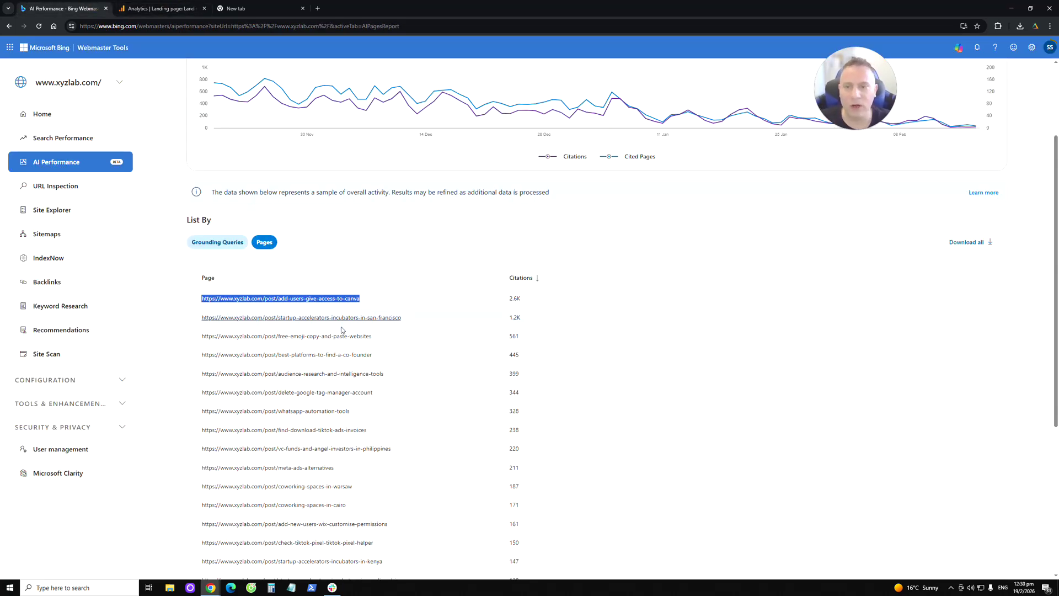
left_click(368, 301)
left_click_drag(367, 301, 291, 300)
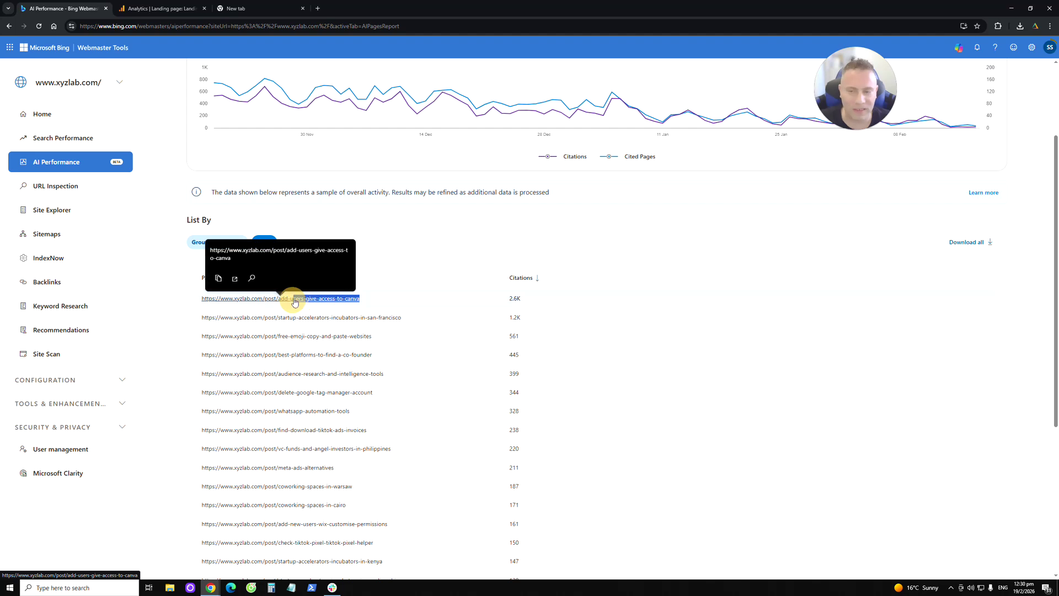
left_click(193, 9)
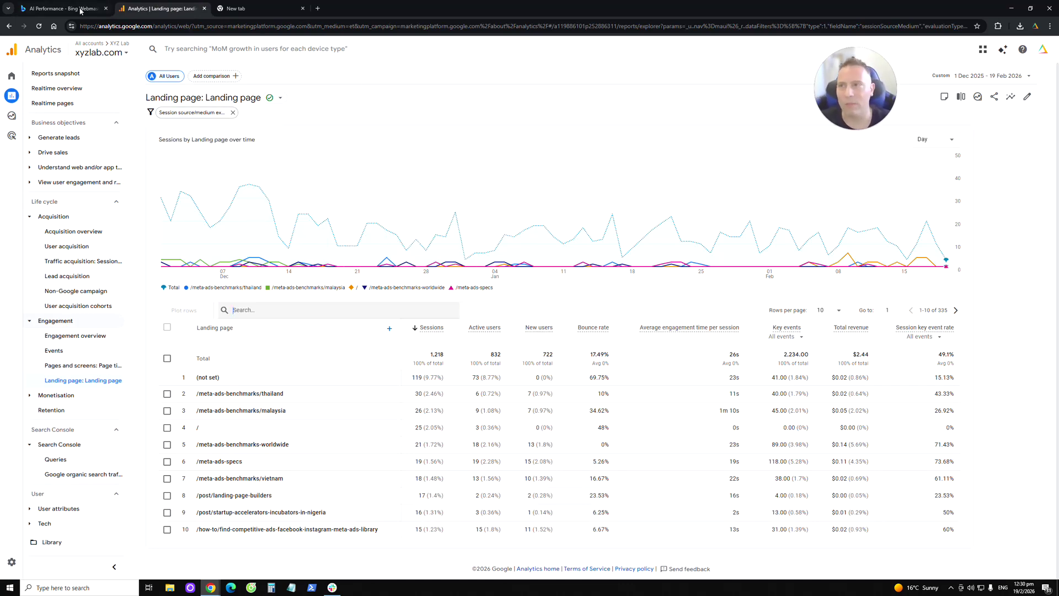
left_click(81, 10)
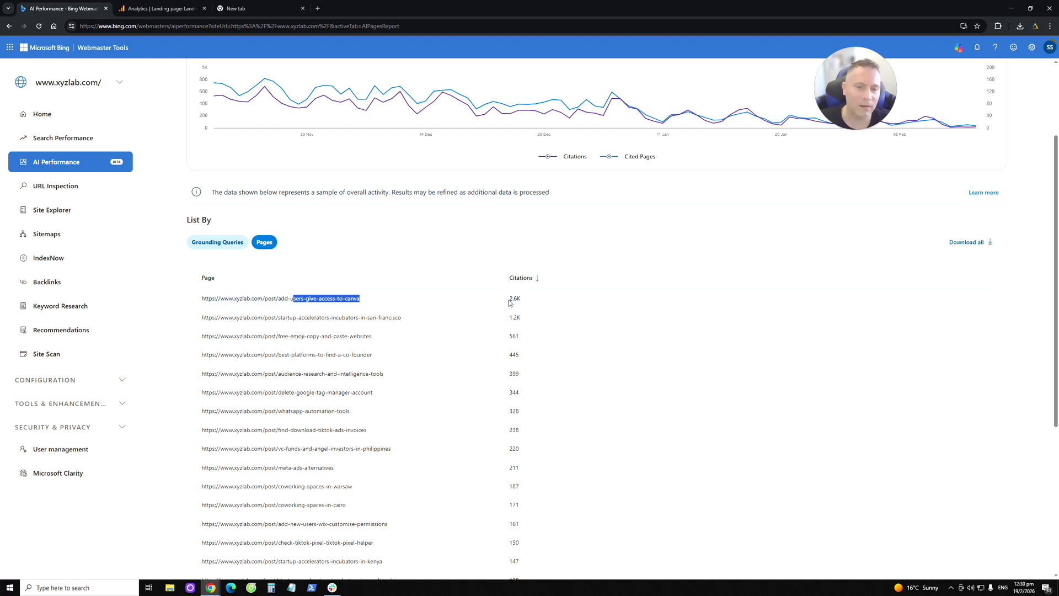
left_click_drag(508, 299, 521, 299)
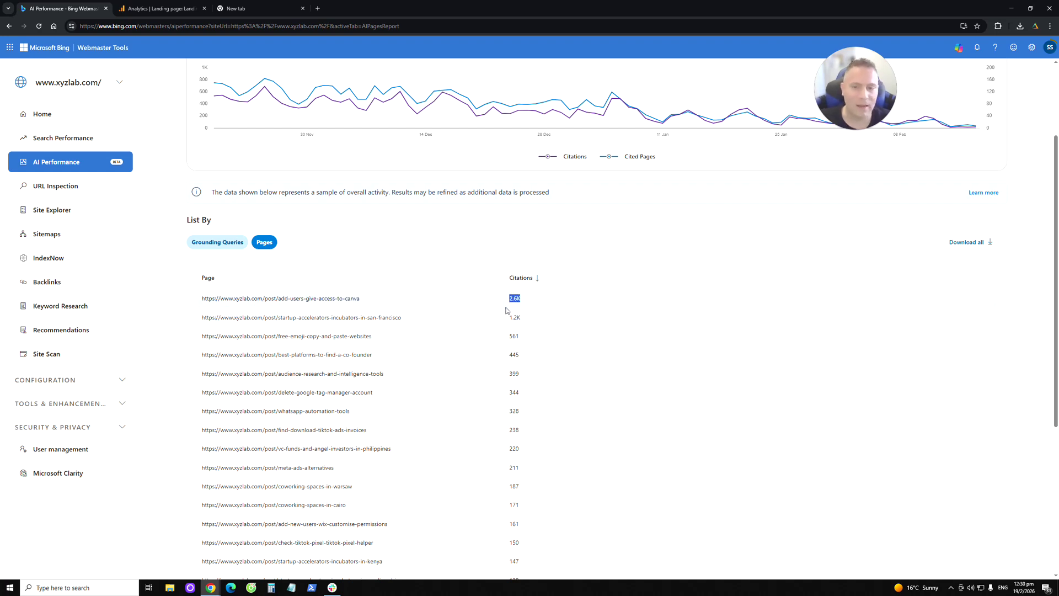
left_click(162, 8)
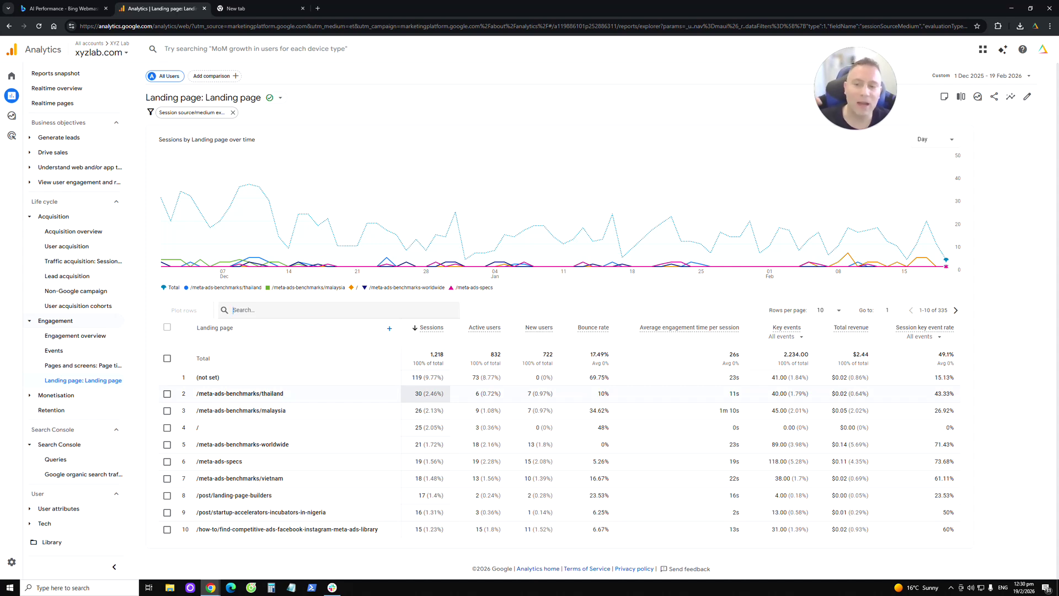
Return to Bing Webmaster Tools and review the three-month AI citations by grounding query and by page once more.
left_click(61, 8)
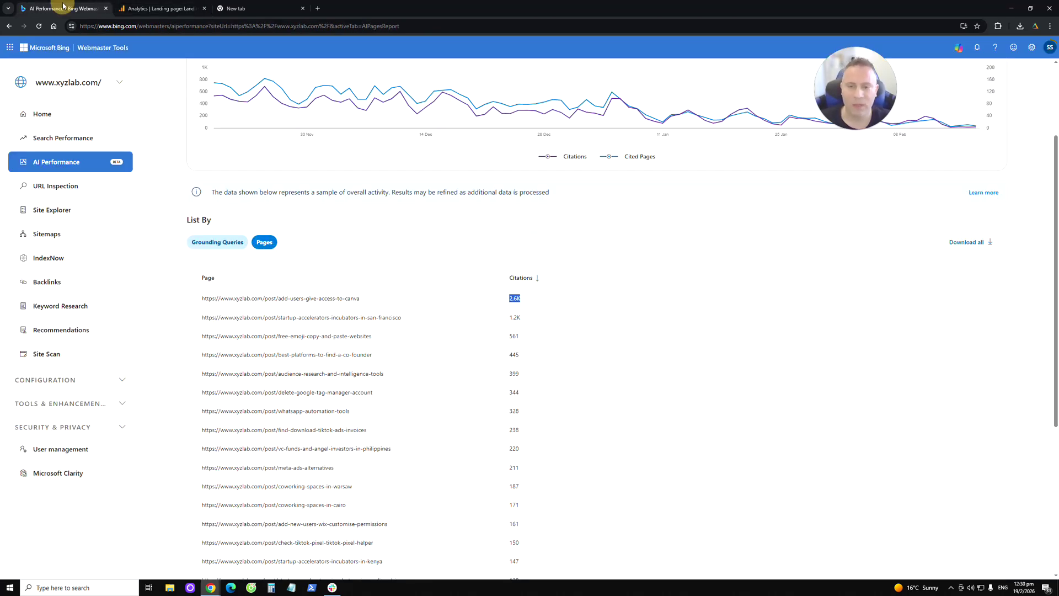
scroll(427, 172, "up", 3)
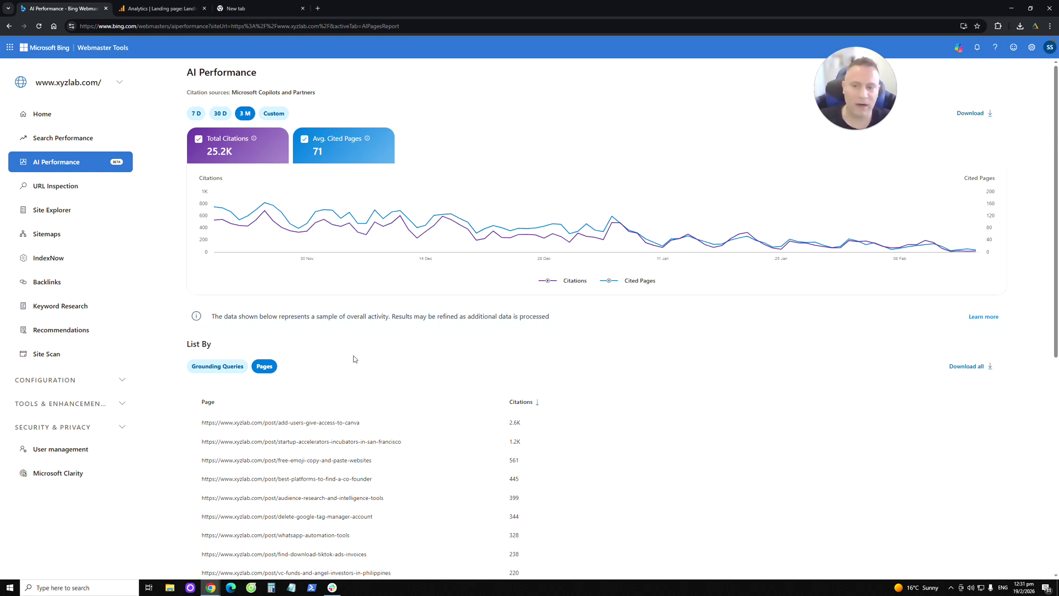
left_click(222, 367)
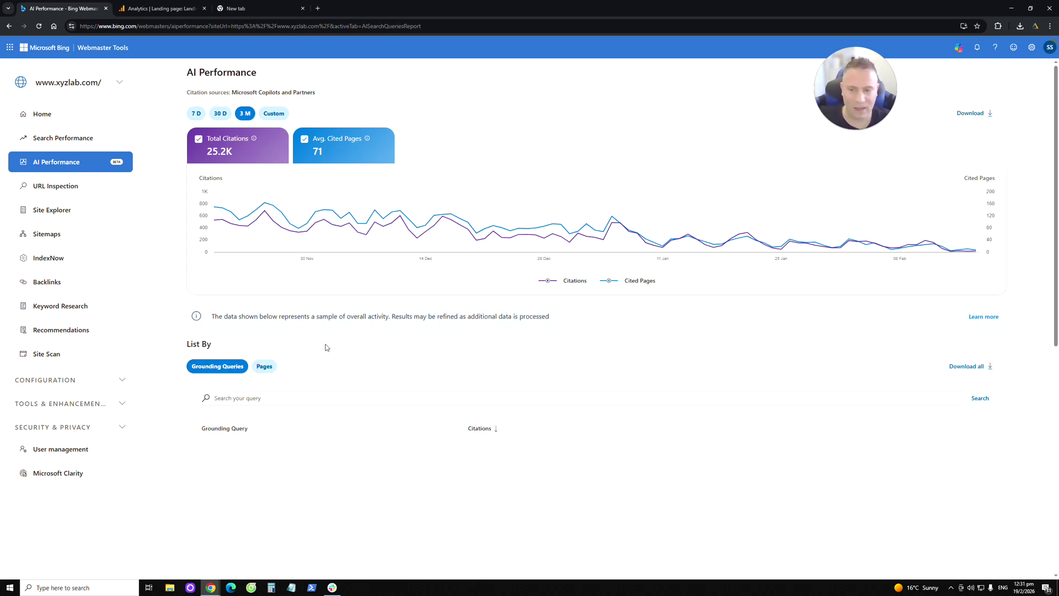
scroll(342, 360, "down", 1)
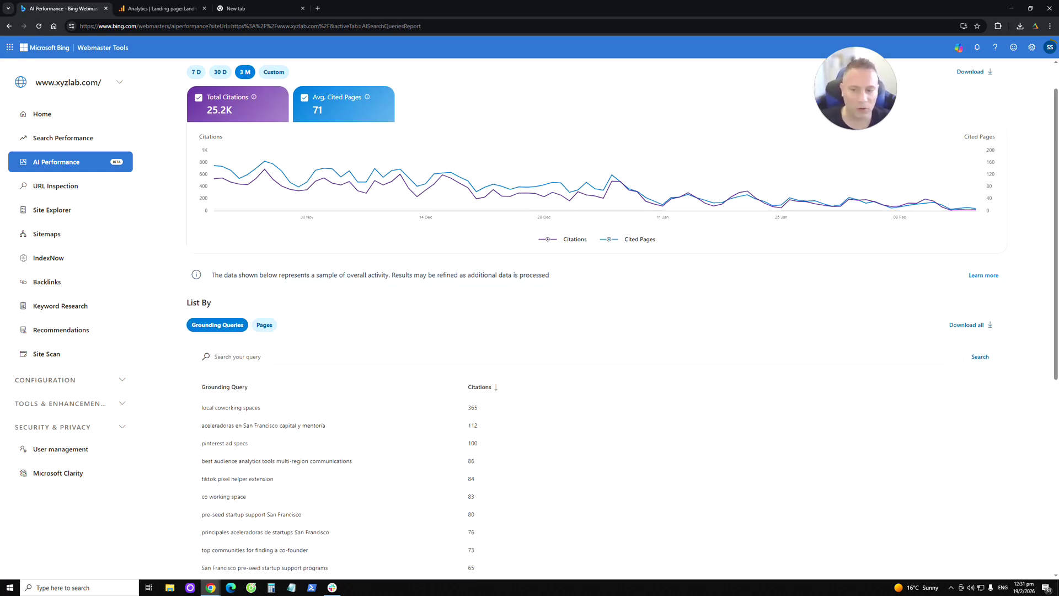
left_click(276, 329)
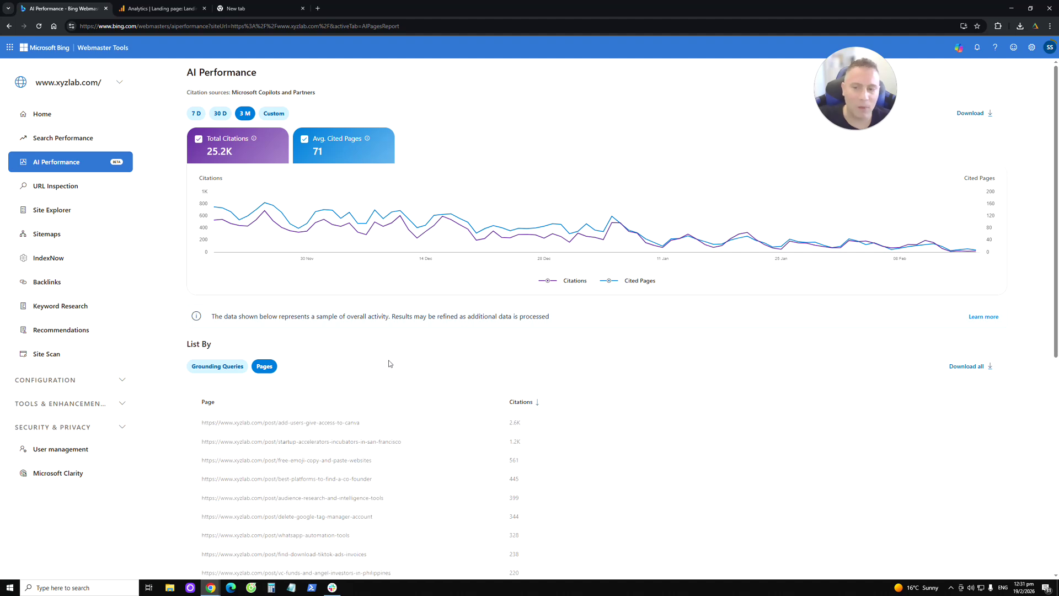
scroll(389, 363, "down", 1)
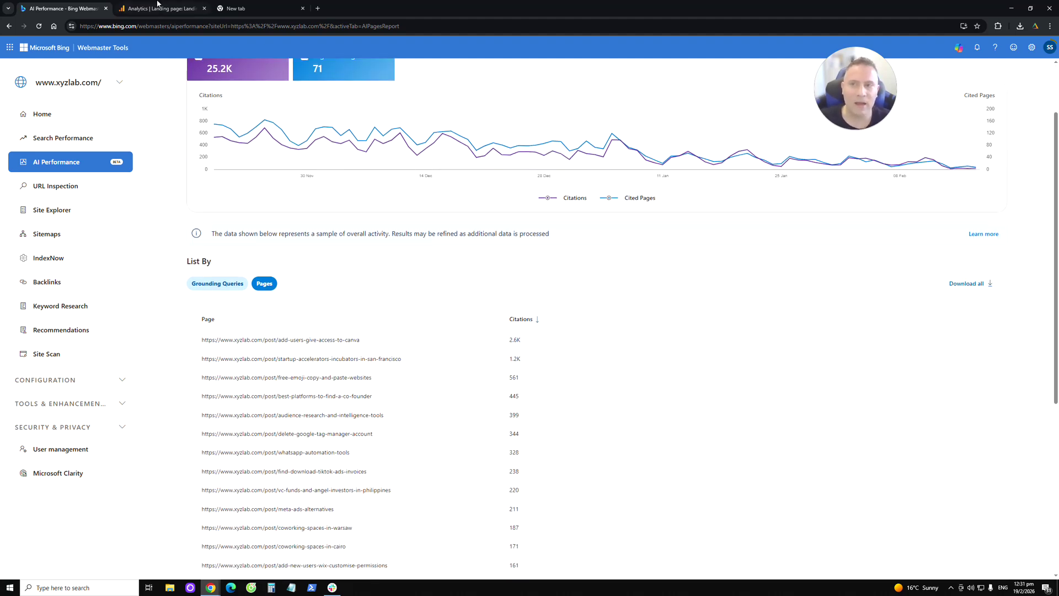
Alternate between the filtered landing page report in Google Analytics and Bing's cited pages list to compare visits with citations.
key("ctrl+Tab")
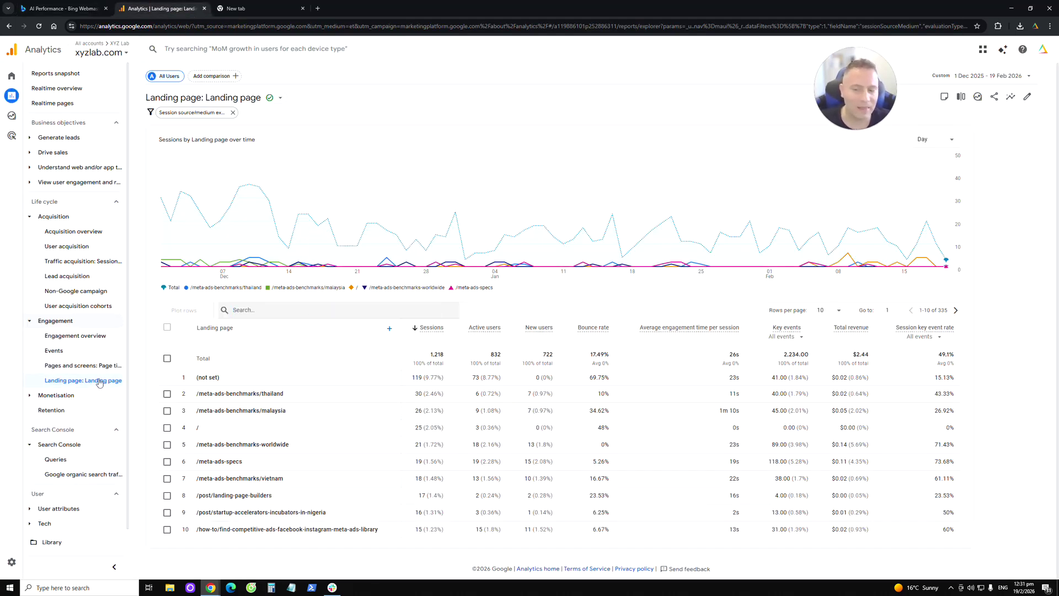
mouse_move(205, 114)
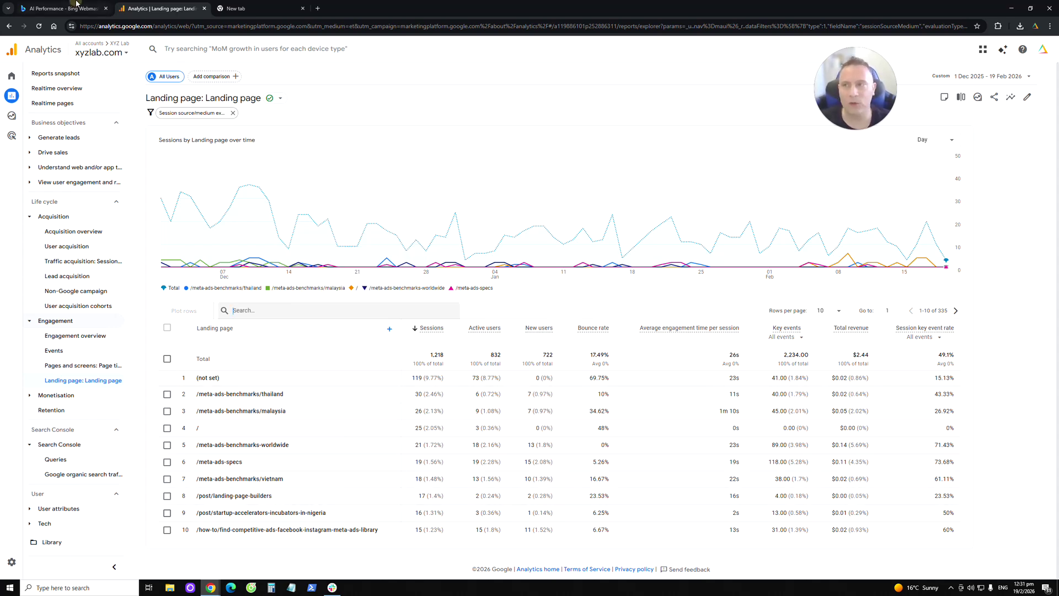
left_click(91, 9)
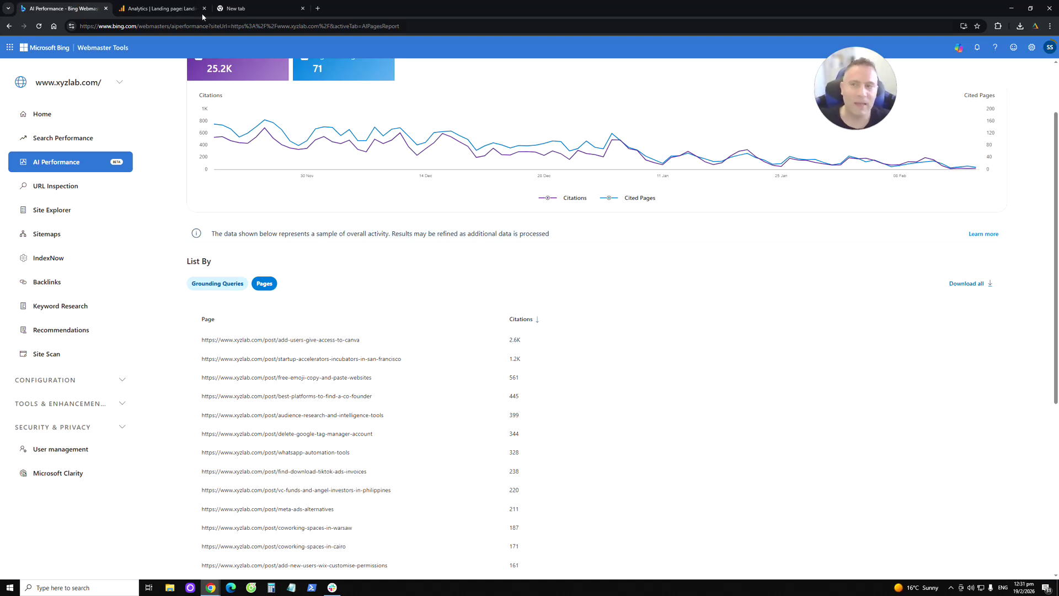
key("ctrl+Tab")
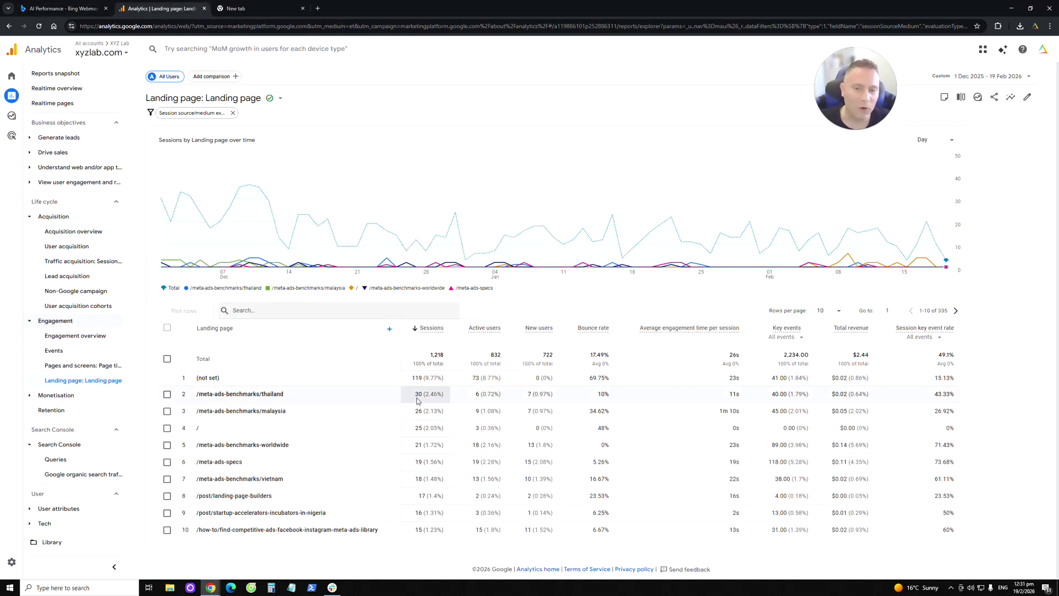